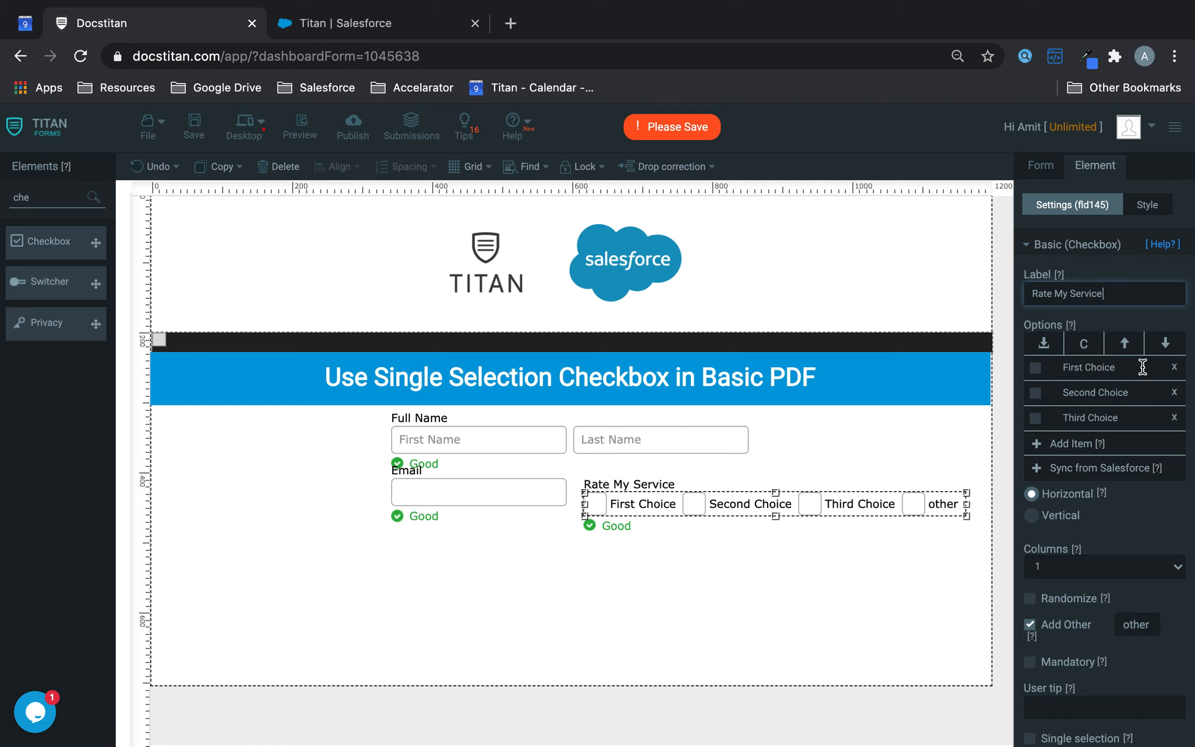
- Replace First, Second and Third Choice with Poor, Good and Amazing, fixing the 'Aamzing' typo
{"action": "type", "text": "Poor"}
{"action": "left_click_drag", "start_coordinate": [1136, 393], "coordinate": [1084, 393]}
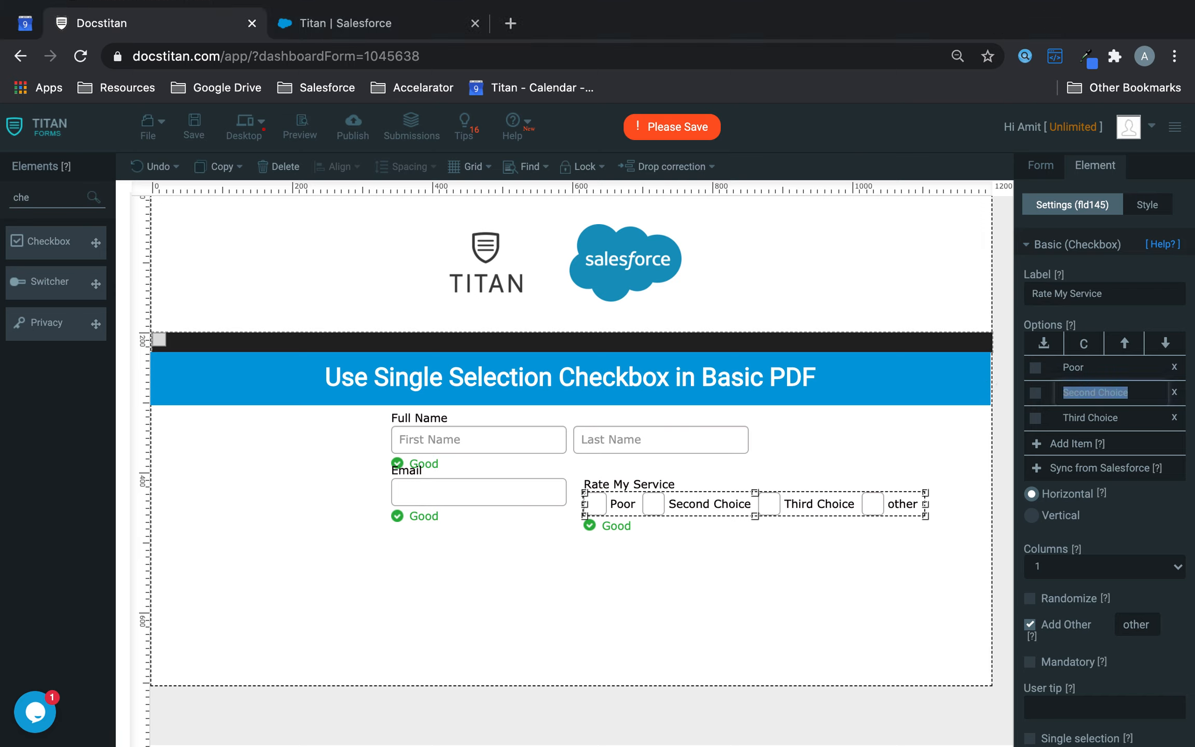
{"action": "type", "text": "Good"}
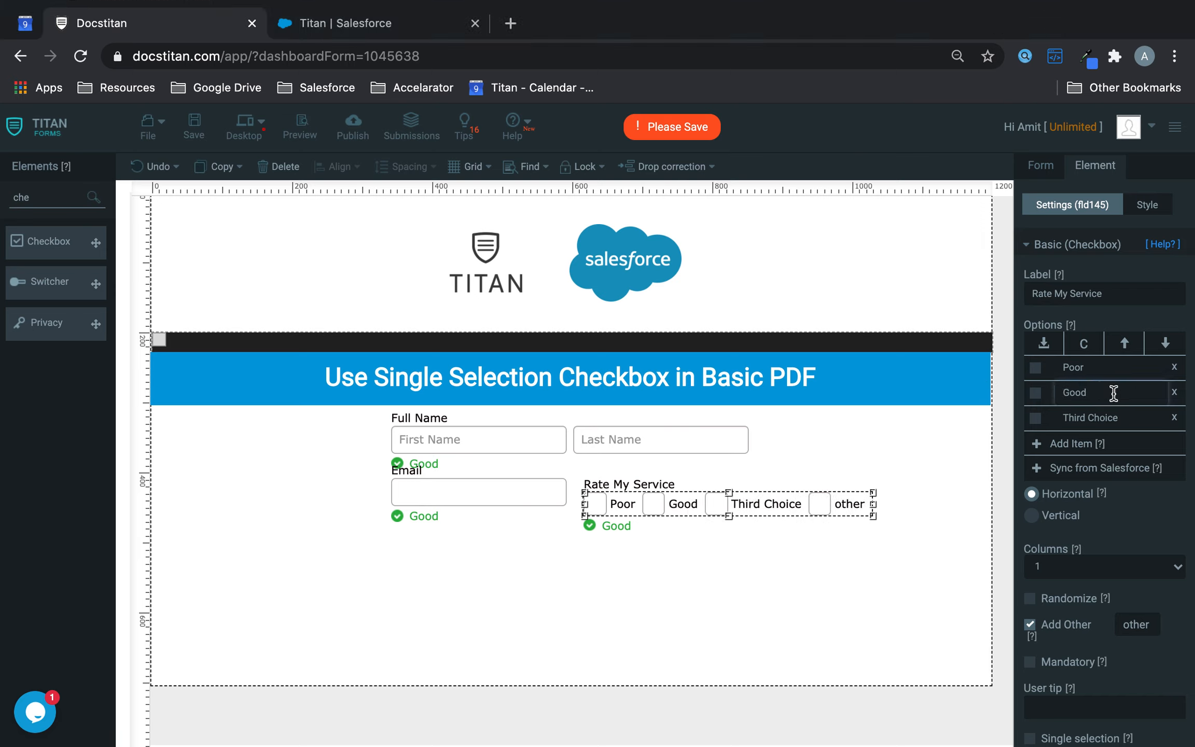
{"action": "left_click_drag", "start_coordinate": [1121, 417], "coordinate": [1062, 418]}
{"action": "type", "text": "Aamzing"}
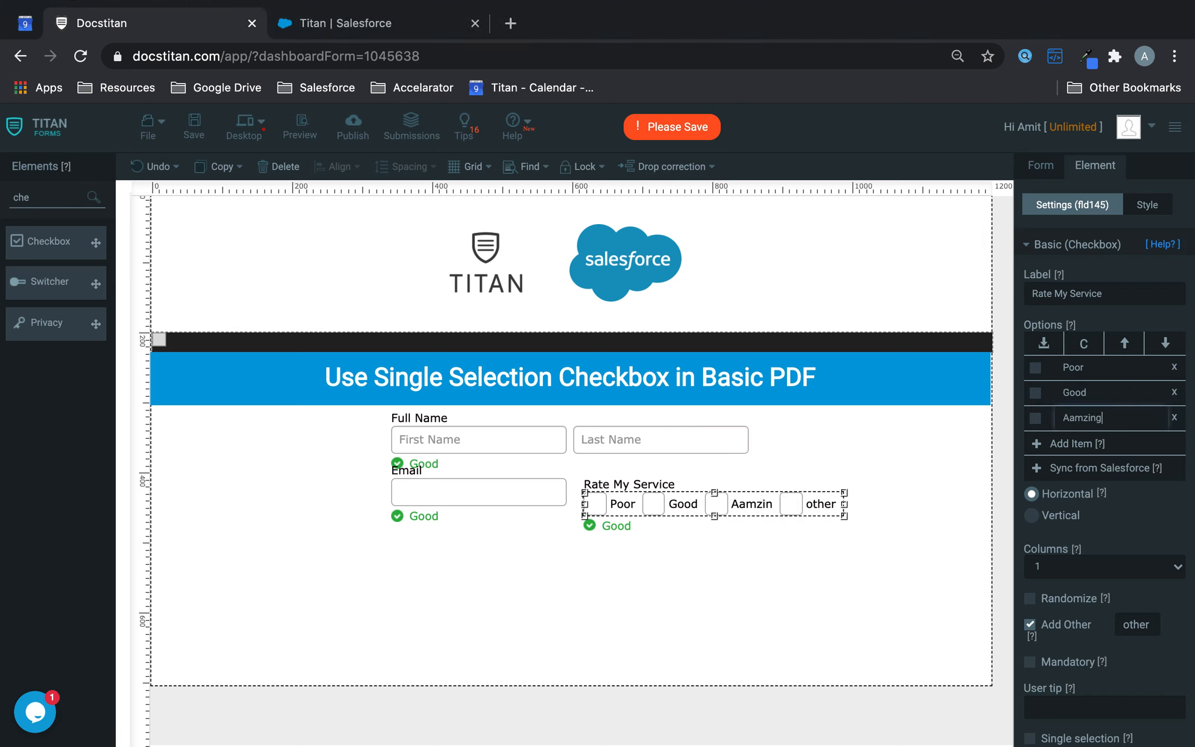
{"action": "key", "text": "BackSpace"}
{"action": "key", "text": "BackSpace"}
{"action": "key", "text": "BackSpace"}
{"action": "key", "text": "BackSpace"}
{"action": "key", "text": "BackSpace"}
{"action": "key", "text": "BackSpace"}
{"action": "type", "text": "mazing"}
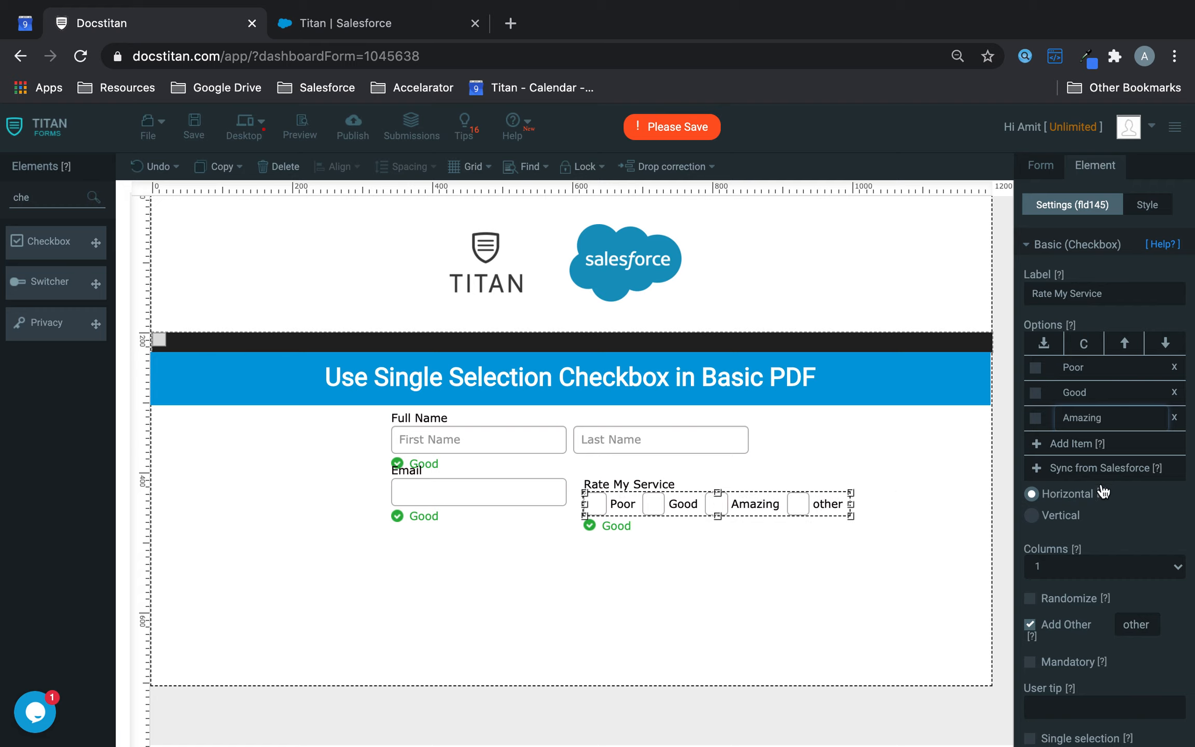
- Remove the 'other' choice from Rate My Service and move the group up beside Email
{"action": "left_click", "coordinate": [1030, 624]}
{"action": "left_click", "coordinate": [735, 559]}
{"action": "left_click", "coordinate": [694, 503]}
{"action": "left_click_drag", "start_coordinate": [692, 505], "coordinate": [682, 493]}
- Search Elements for 'sub' and place a Submit button below the form fields
{"action": "left_click", "coordinate": [67, 204]}
{"action": "type", "text": "che"}
{"action": "key", "text": "BackSpace"}
{"action": "key", "text": "BackSpace"}
{"action": "key", "text": "BackSpace"}
{"action": "type", "text": "sub"}
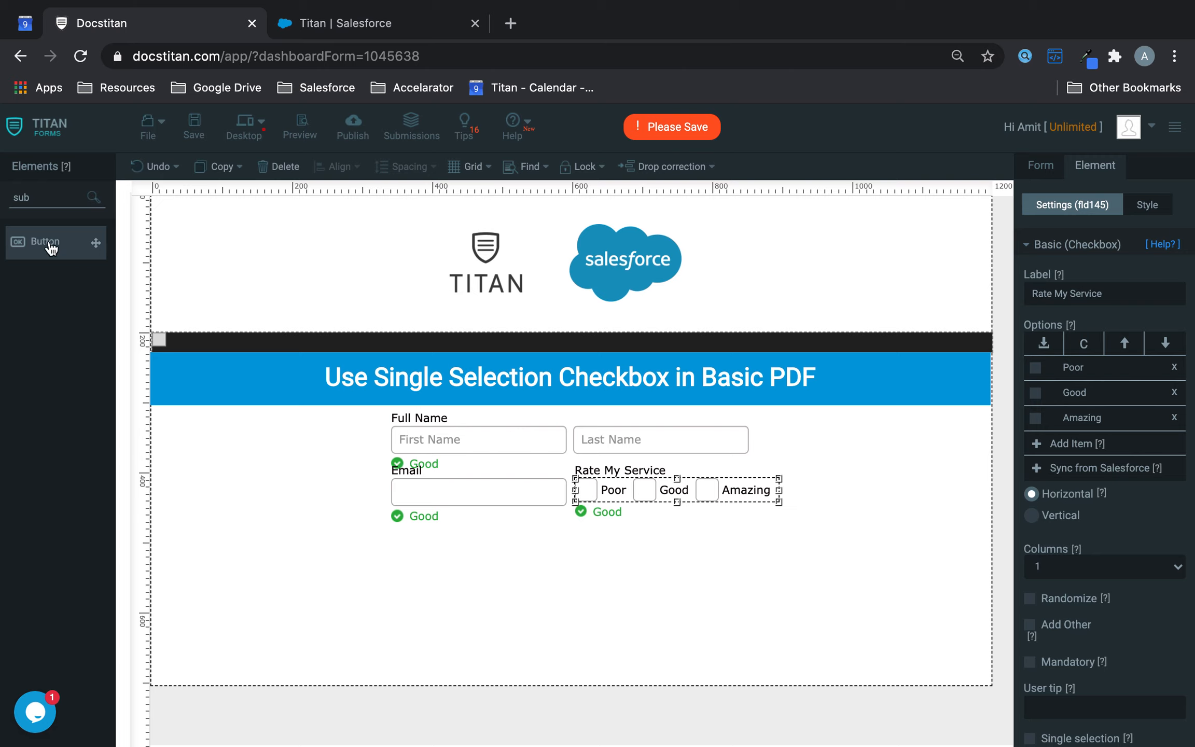
{"action": "left_click_drag", "start_coordinate": [502, 501], "coordinate": [532, 553]}
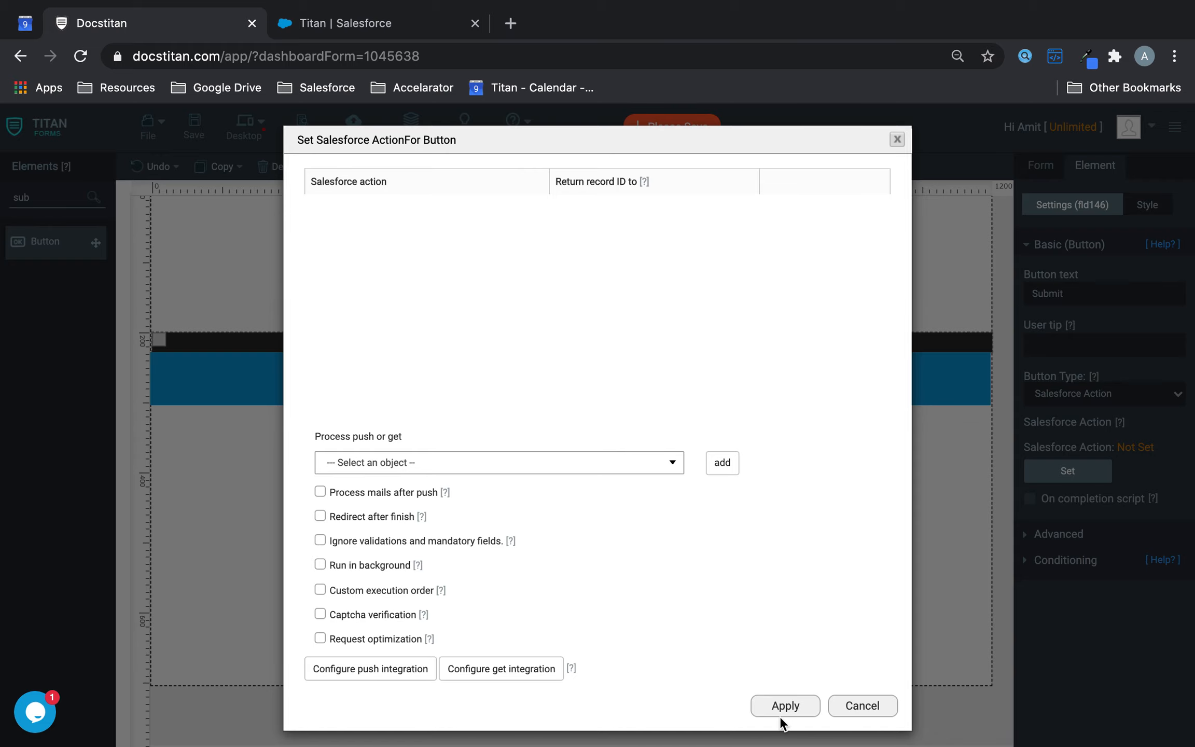
- Close the button action dialog and set the Submit button's type to 'submit'
{"action": "left_click", "coordinate": [798, 708]}
{"action": "left_click", "coordinate": [1077, 392]}
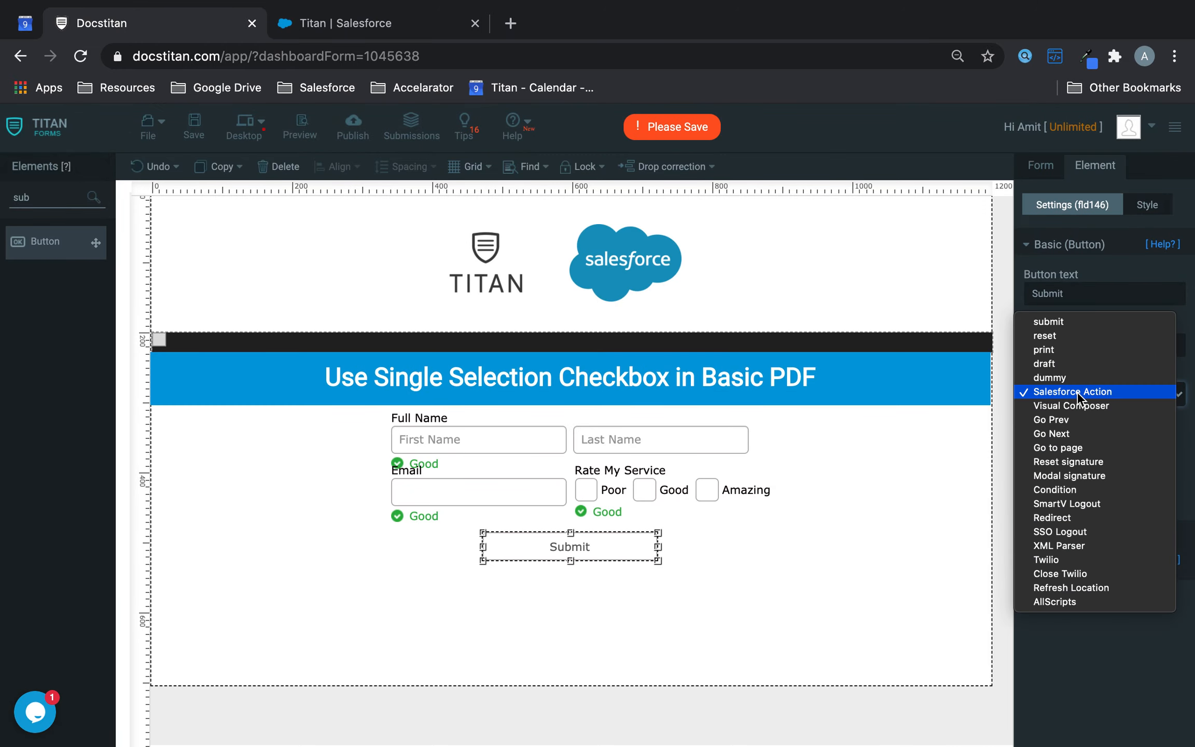
{"action": "left_click", "coordinate": [1058, 321]}
- Save the form, then select Rate My Service and collapse its basic settings
{"action": "left_click", "coordinate": [194, 124]}
{"action": "left_click", "coordinate": [747, 490]}
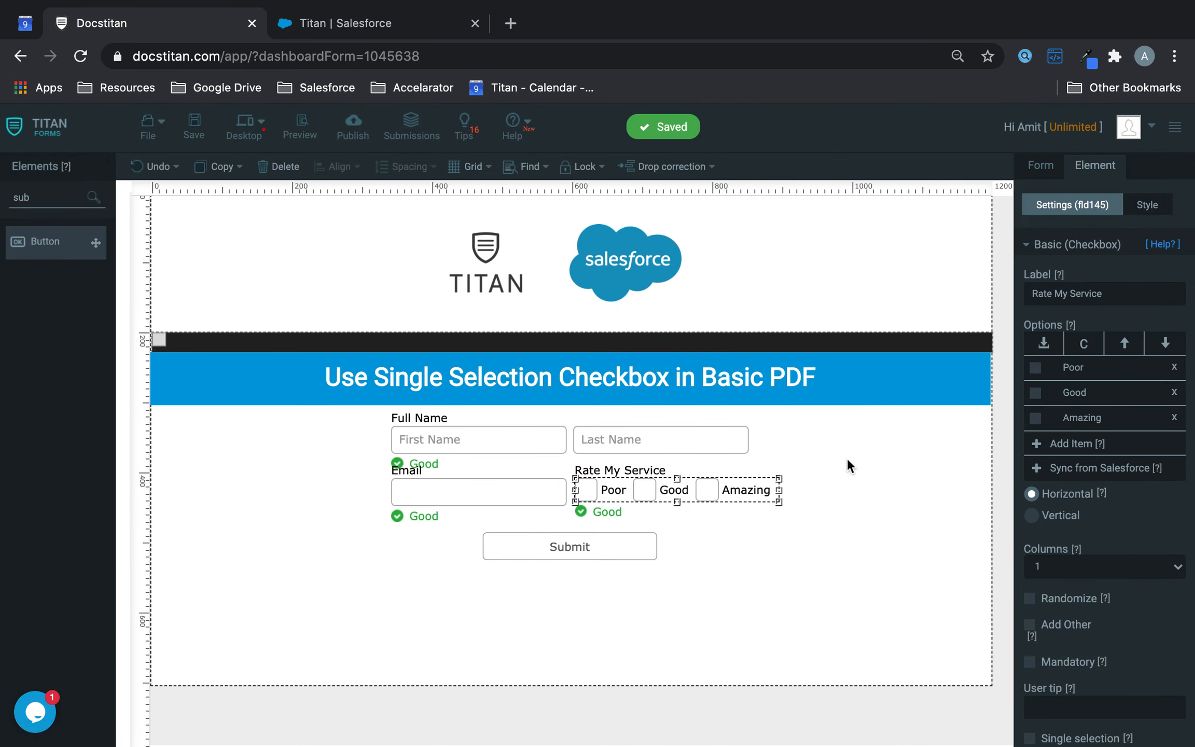
{"action": "left_click", "coordinate": [1053, 245]}
- From the Form tab's Document generation section, edit the Default PDF mapping
{"action": "left_click", "coordinate": [1042, 166]}
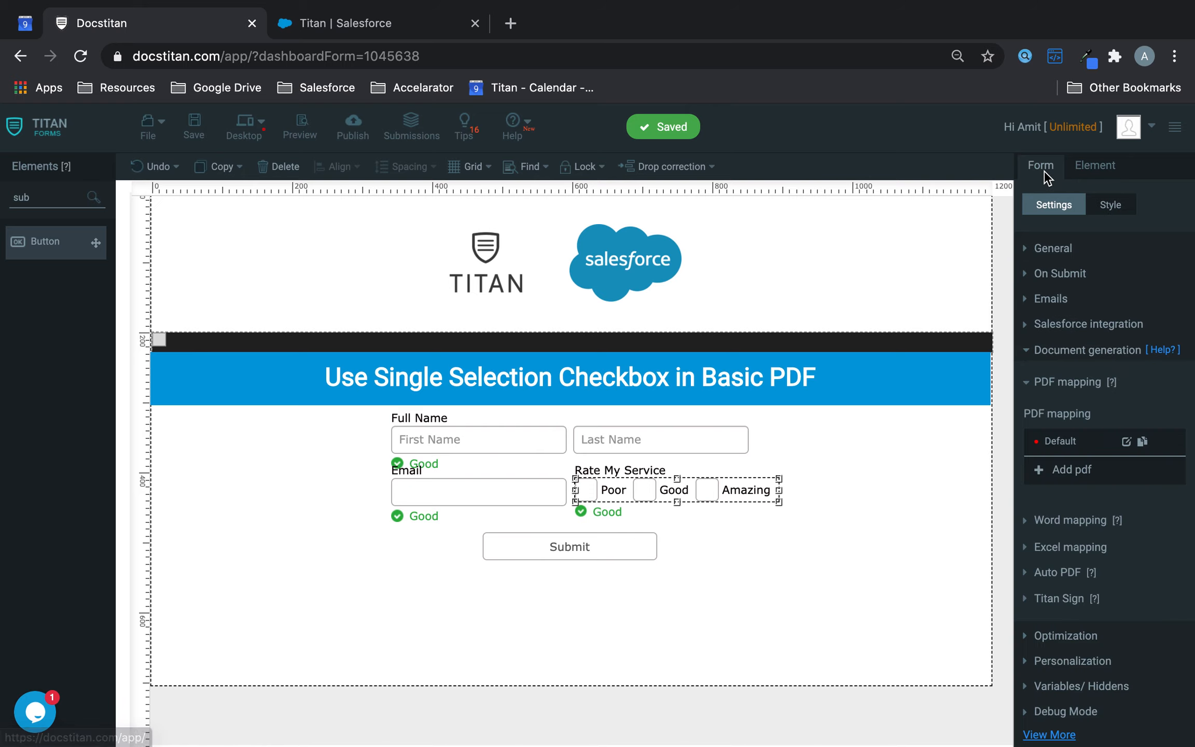
{"action": "left_click", "coordinate": [1092, 354]}
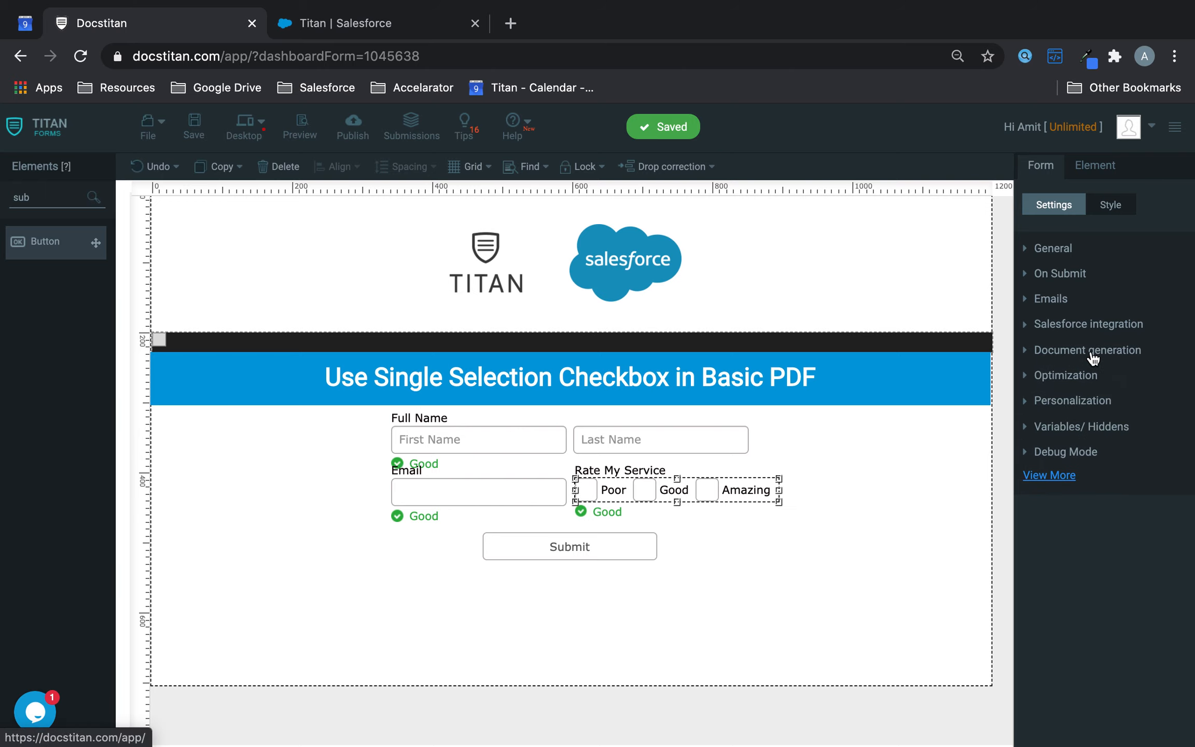
{"action": "left_click", "coordinate": [1091, 354]}
{"action": "left_click", "coordinate": [1127, 366]}
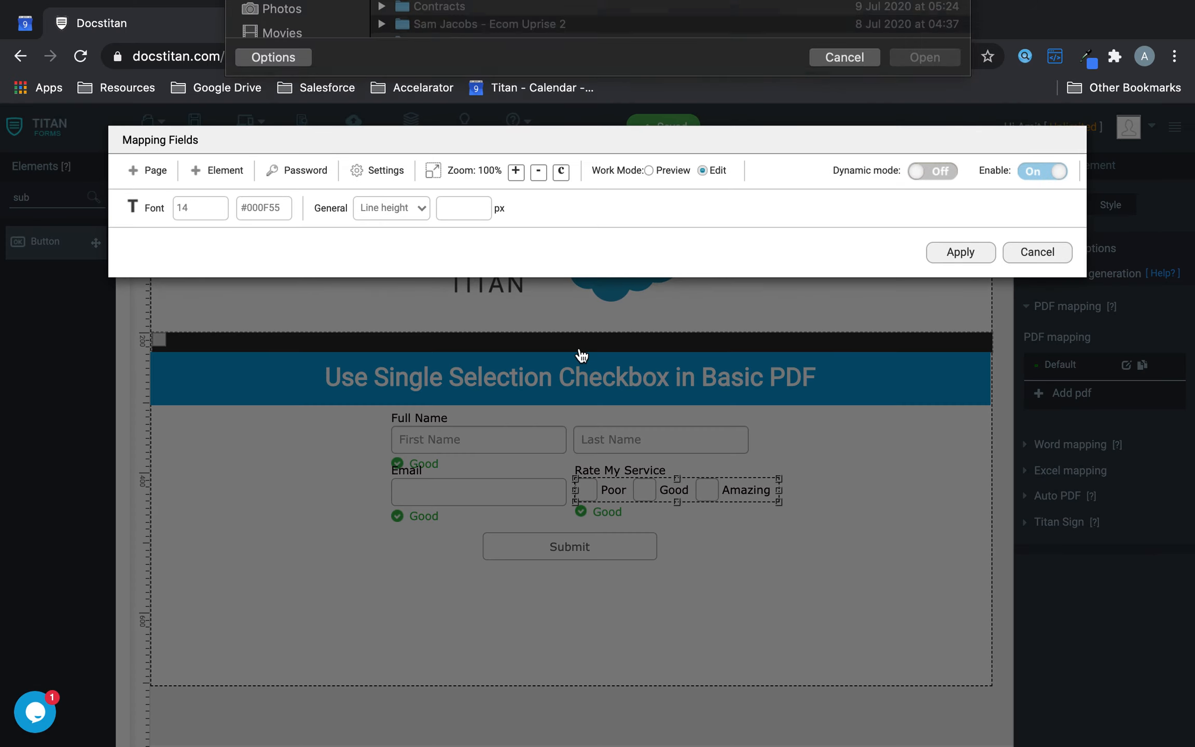
- Load Basic PDF.pdf, zoom out to 40% to see the whole page, and set font size 30
{"action": "left_click", "coordinate": [463, 75]}
{"action": "double_click", "coordinate": [462, 75]}
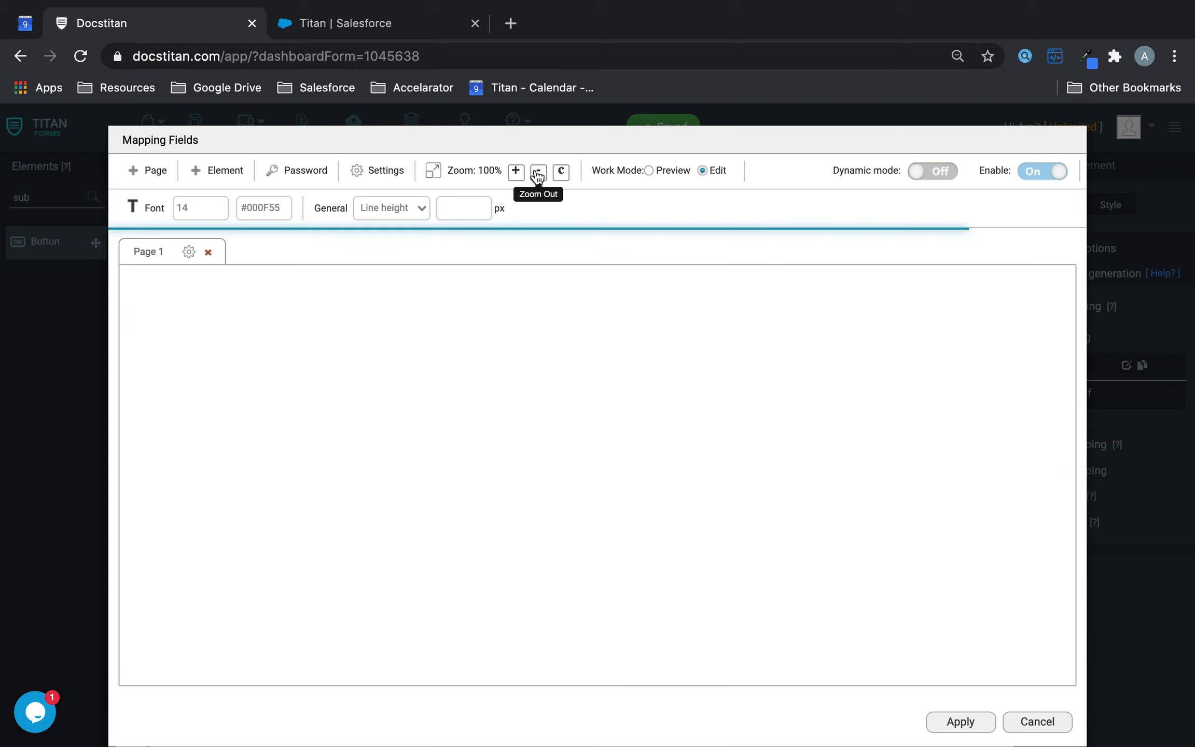
{"action": "left_click", "coordinate": [538, 176]}
{"action": "left_click", "coordinate": [537, 177]}
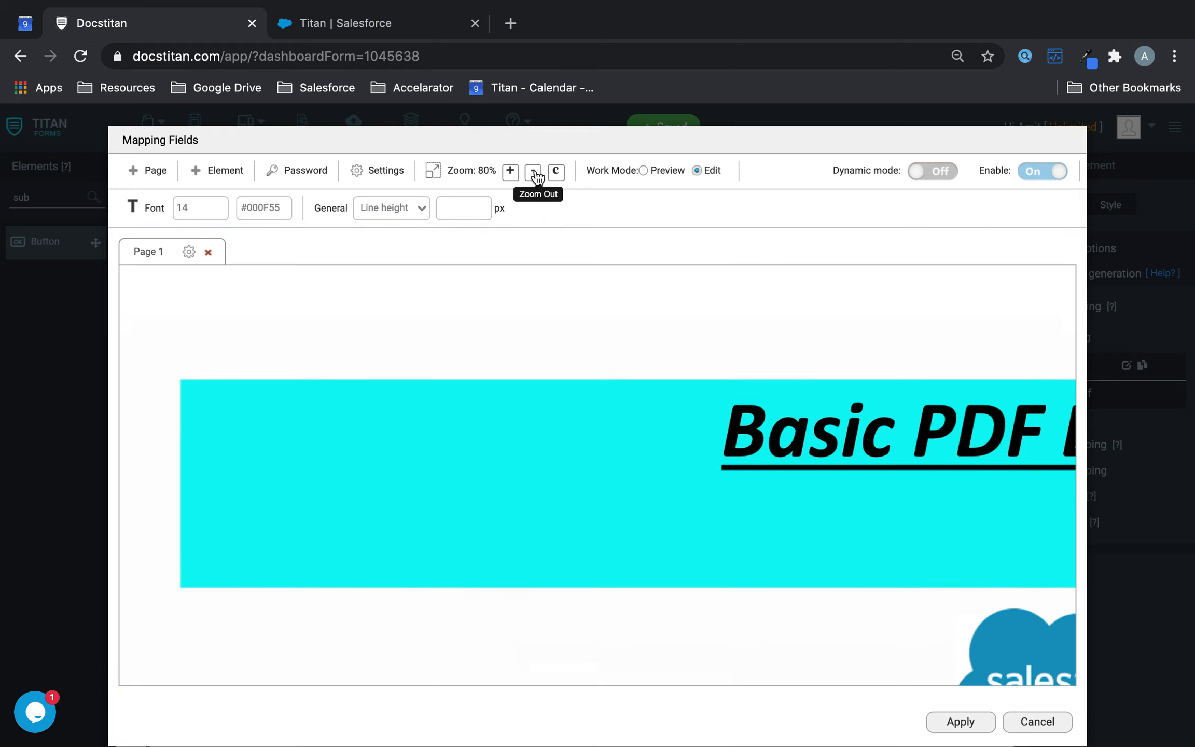
{"action": "left_click", "coordinate": [537, 177]}
{"action": "left_click", "coordinate": [537, 176]}
{"action": "left_click", "coordinate": [537, 176]}
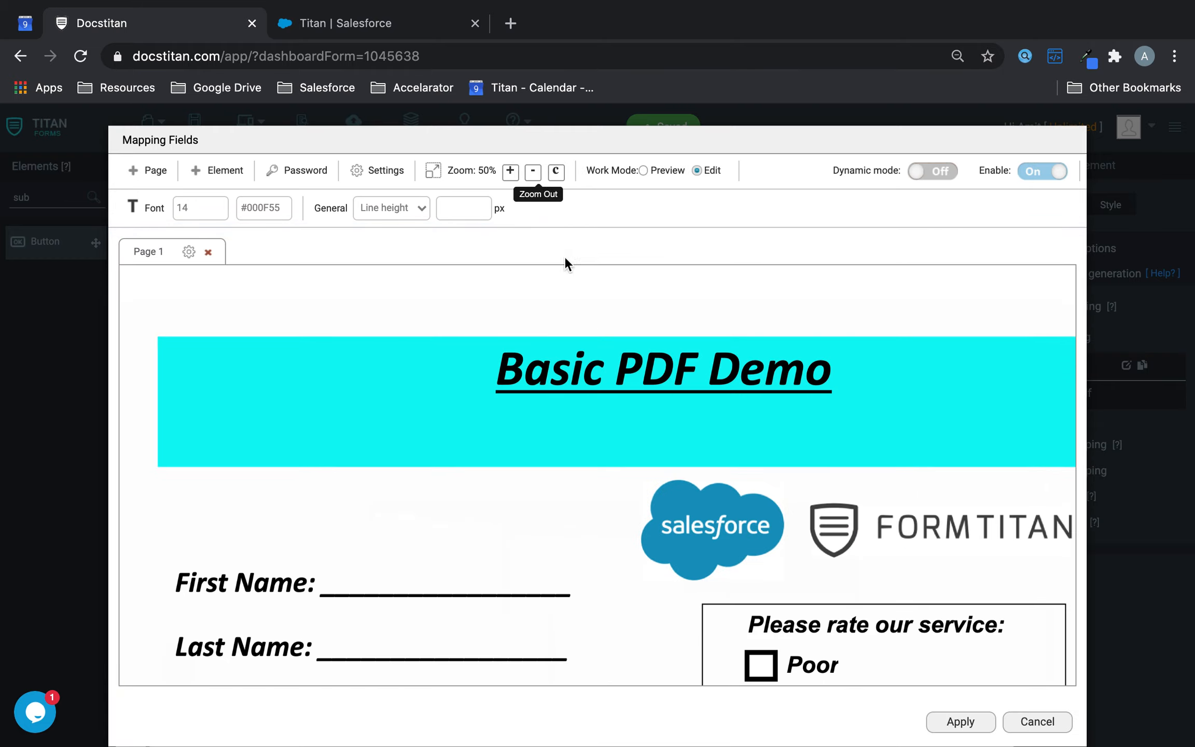
{"action": "scroll", "coordinate": [600, 373], "scroll_direction": "down", "scroll_amount": 3}
{"action": "scroll", "coordinate": [600, 375], "scroll_direction": "up", "scroll_amount": 2}
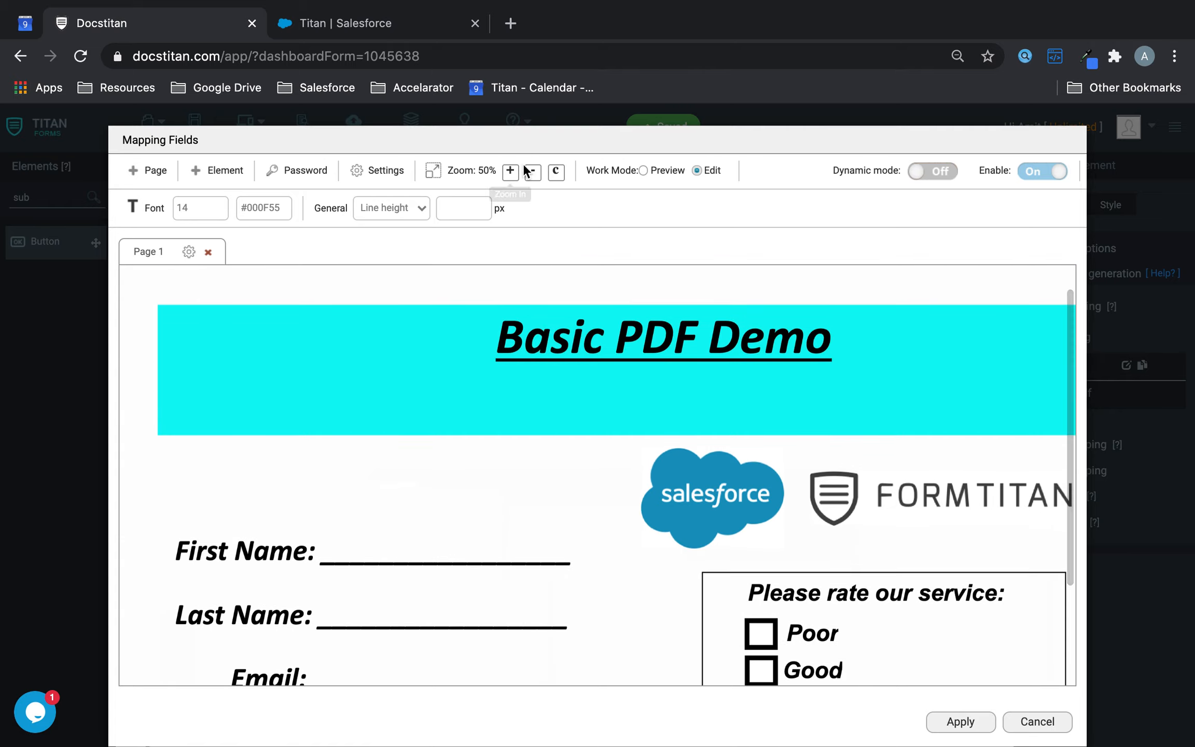
{"action": "left_click", "coordinate": [532, 172]}
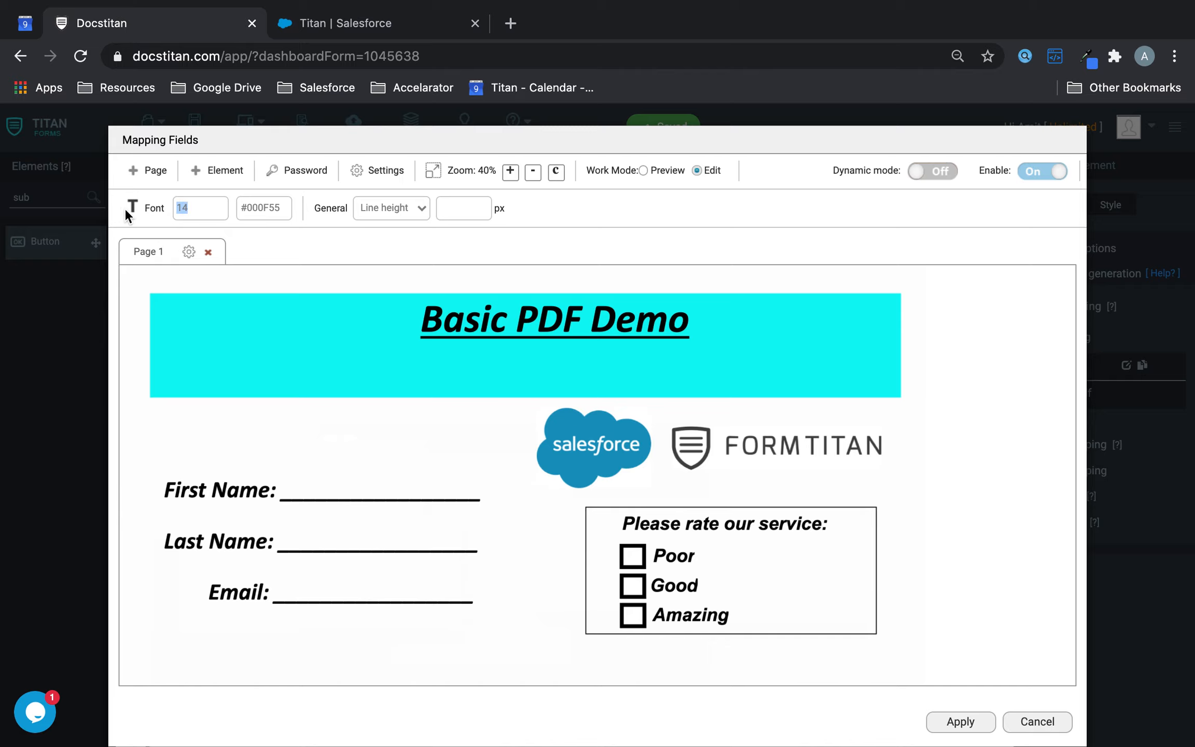
{"action": "type", "text": "30"}
{"action": "left_click", "coordinate": [227, 172]}
- Place Full Name.FirstName, Full Name.LastName and Email on their PDF lines, with font size 60
{"action": "left_click", "coordinate": [255, 267]}
{"action": "left_click_drag", "start_coordinate": [562, 485], "coordinate": [478, 500]}
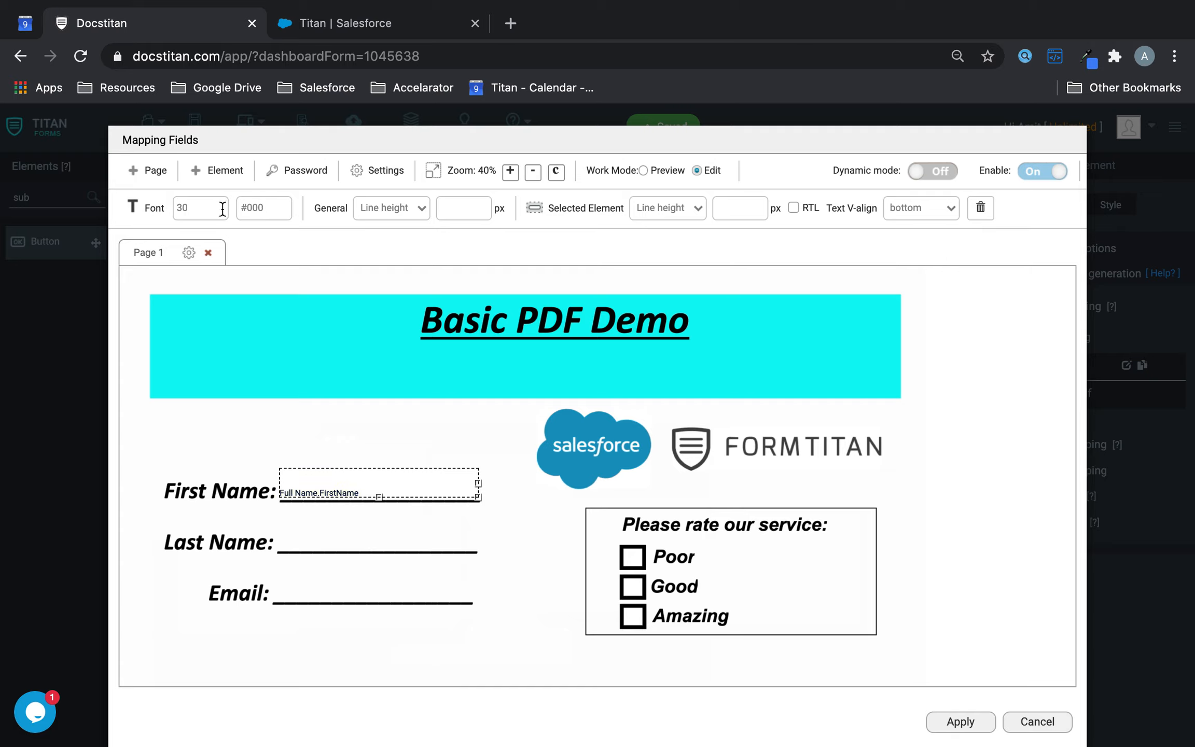
{"action": "type", "text": "60"}
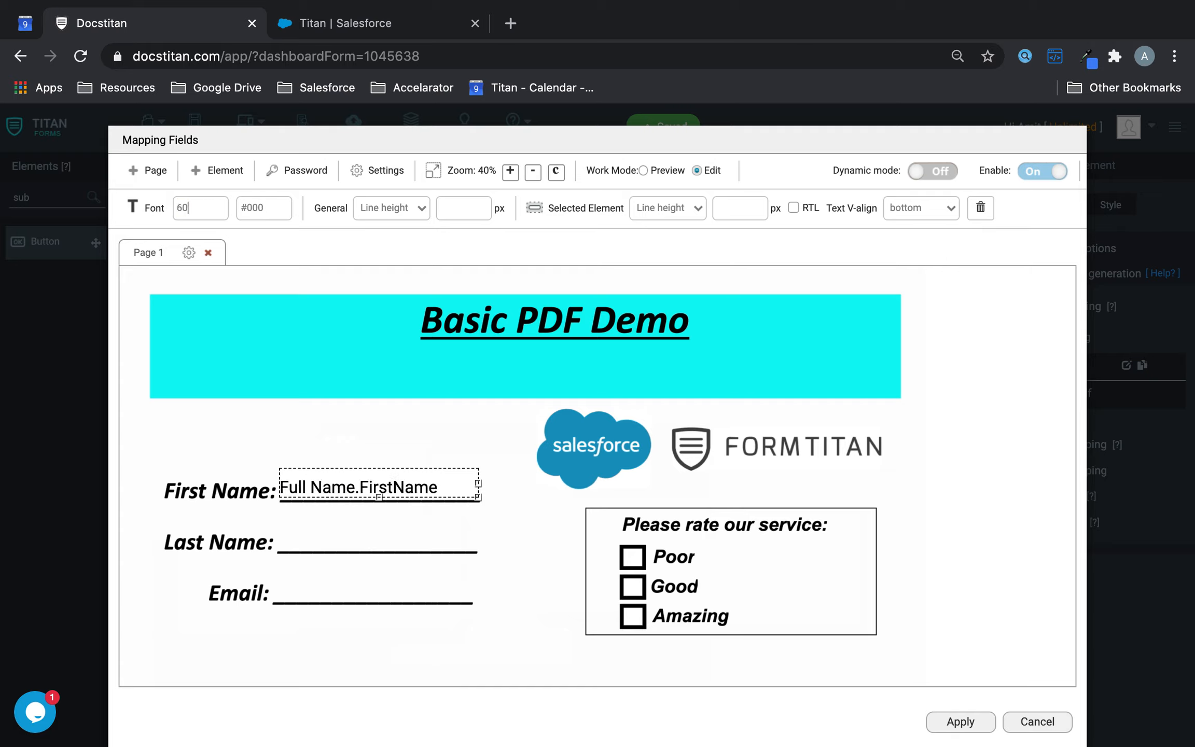
{"action": "left_click", "coordinate": [201, 179]}
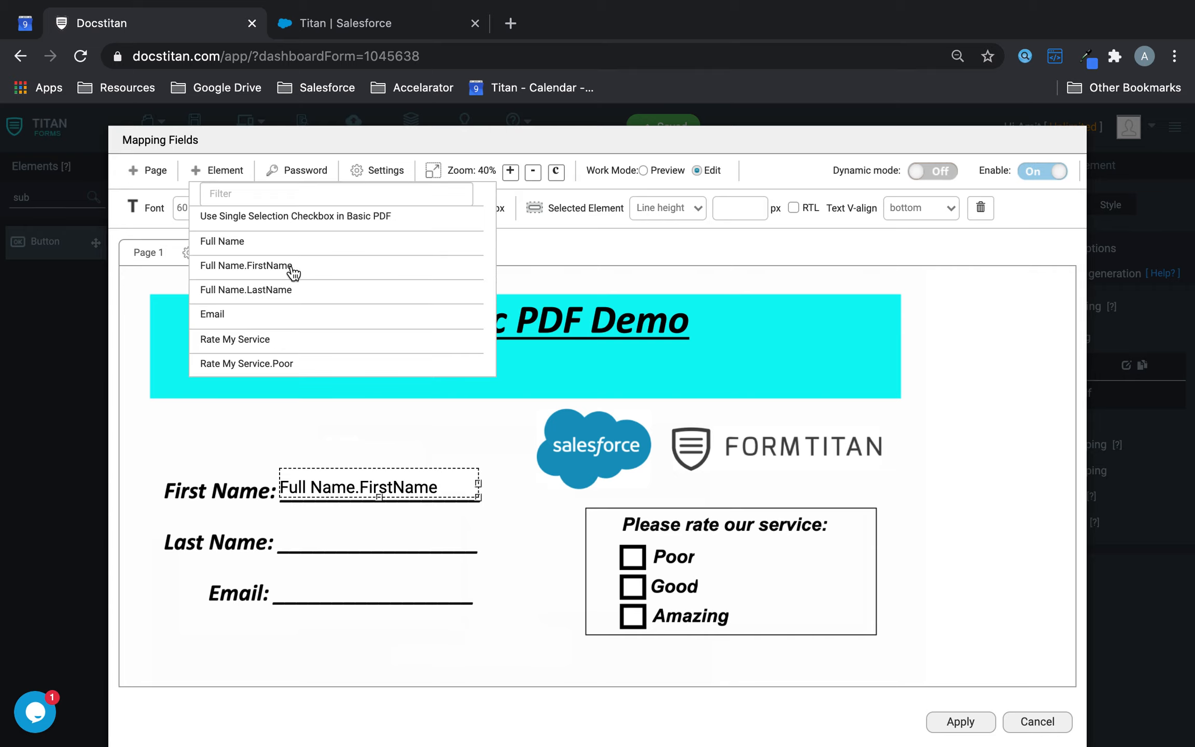
{"action": "left_click", "coordinate": [262, 287]}
{"action": "left_click_drag", "start_coordinate": [561, 485], "coordinate": [450, 542]}
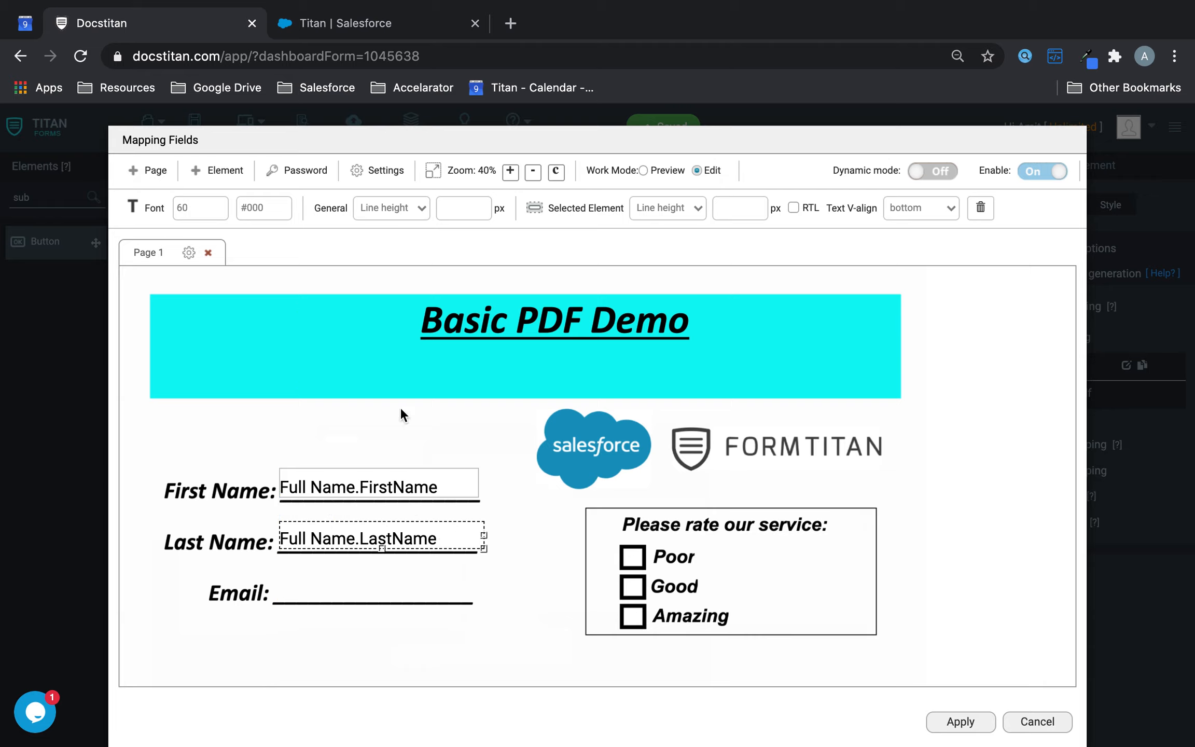
{"action": "left_click", "coordinate": [224, 176]}
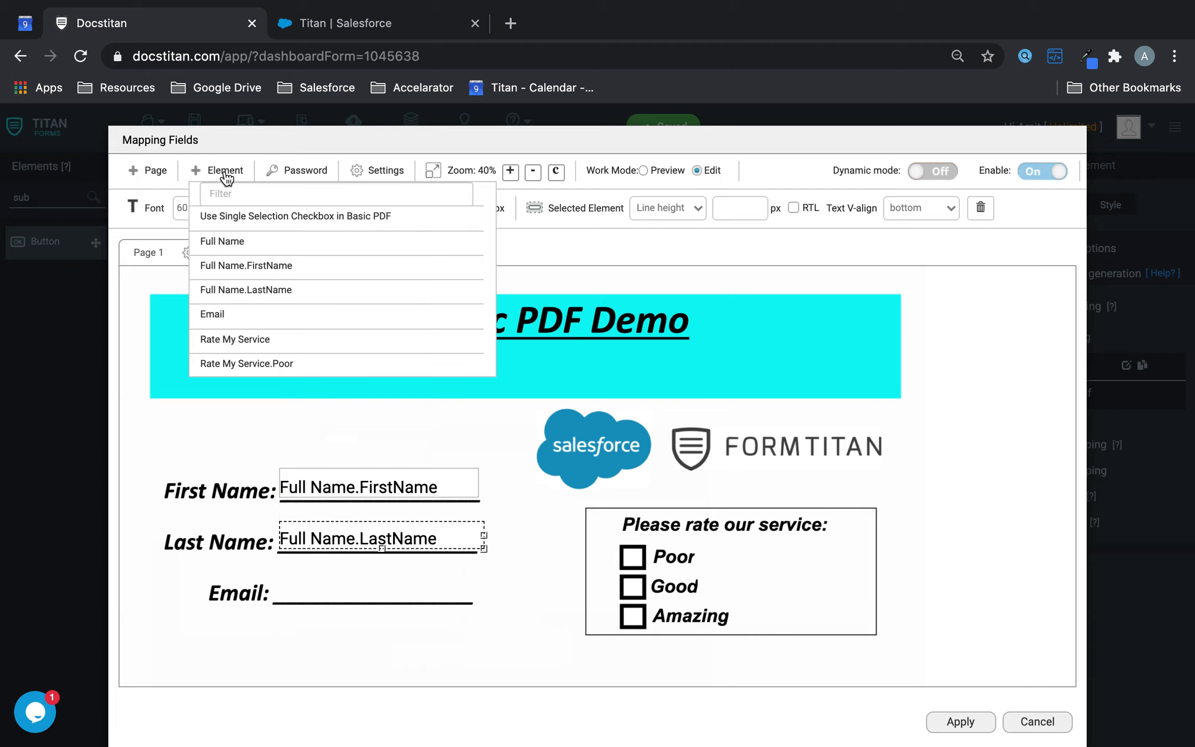
{"action": "left_click", "coordinate": [231, 314]}
{"action": "left_click_drag", "start_coordinate": [553, 485], "coordinate": [486, 606]}
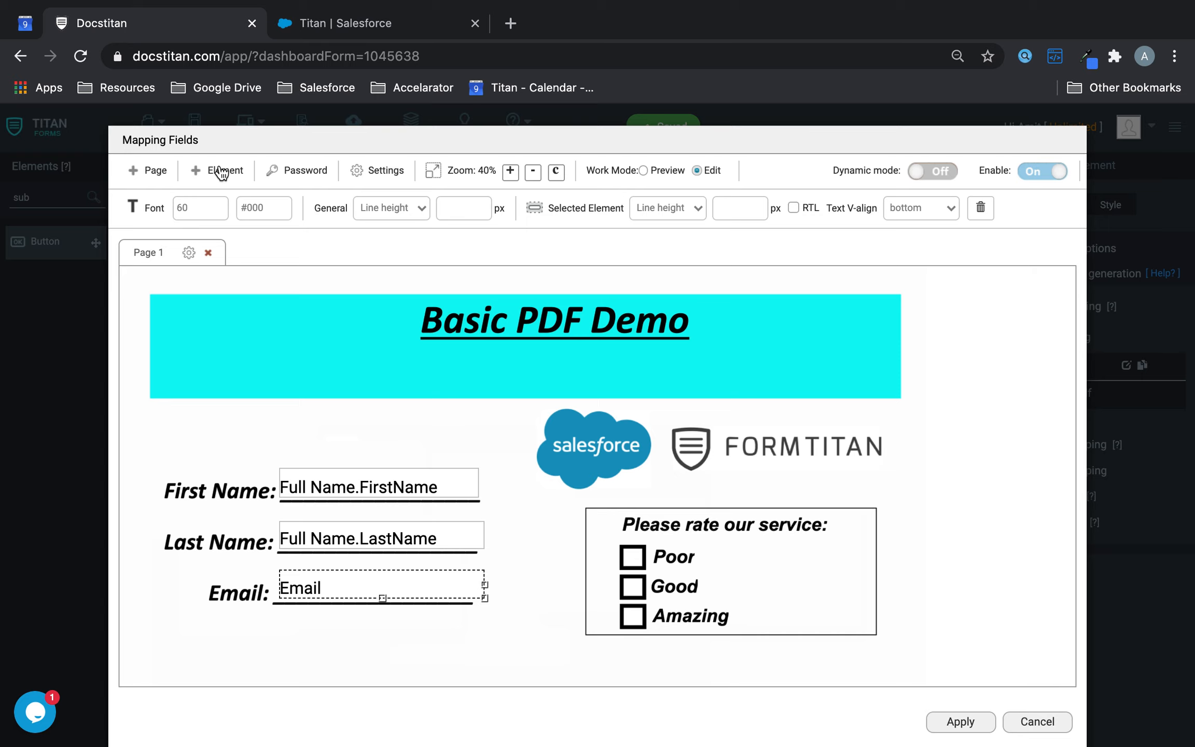
- Apply the mapping, check that Rate My Service uses Single selection, and reopen the Default mapping
{"action": "left_click", "coordinate": [940, 720]}
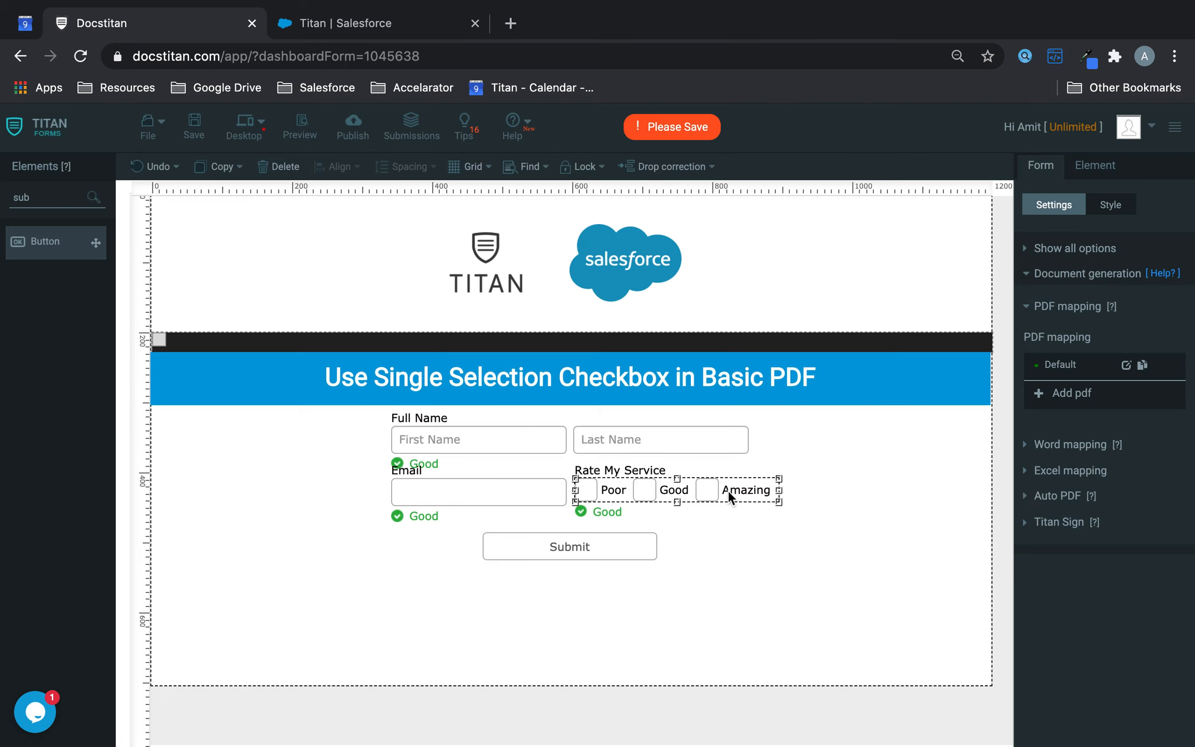
{"action": "left_click", "coordinate": [744, 493]}
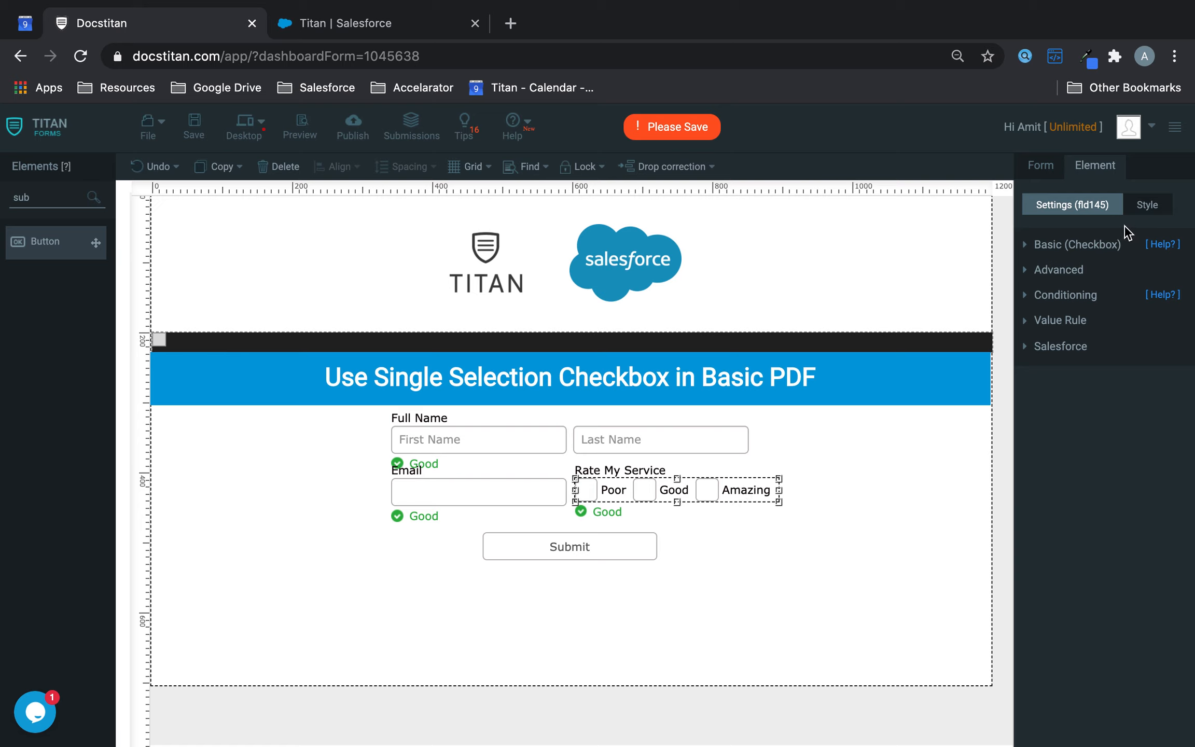
{"action": "left_click", "coordinate": [1091, 245]}
{"action": "scroll", "coordinate": [1094, 467], "scroll_direction": "down", "scroll_amount": 3}
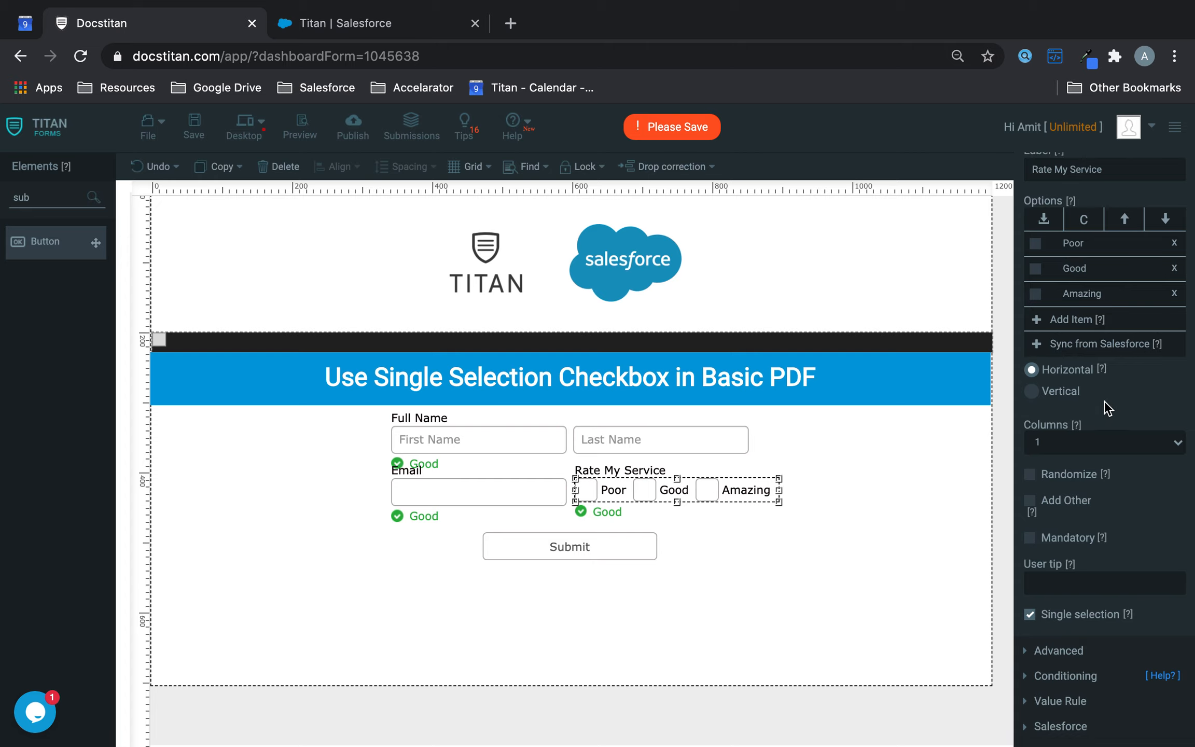
{"action": "scroll", "coordinate": [1100, 446], "scroll_direction": "up", "scroll_amount": 3}
{"action": "left_click", "coordinate": [1040, 167]}
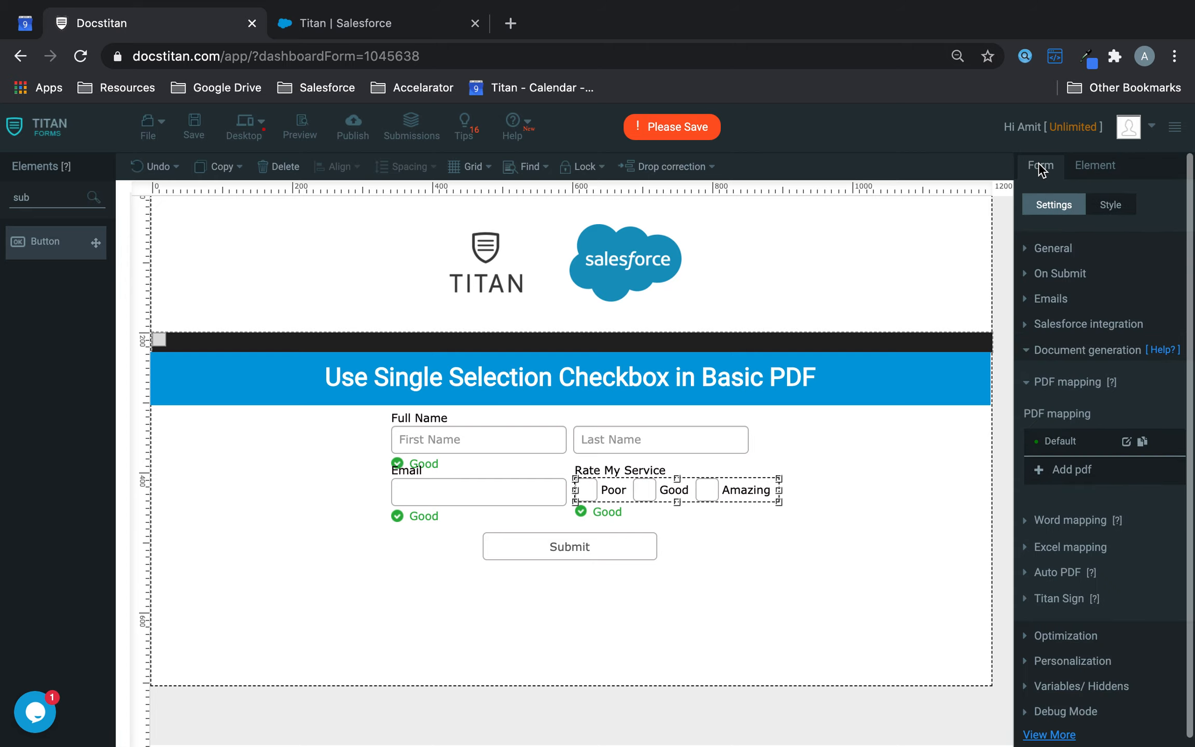
{"action": "left_click", "coordinate": [1126, 442]}
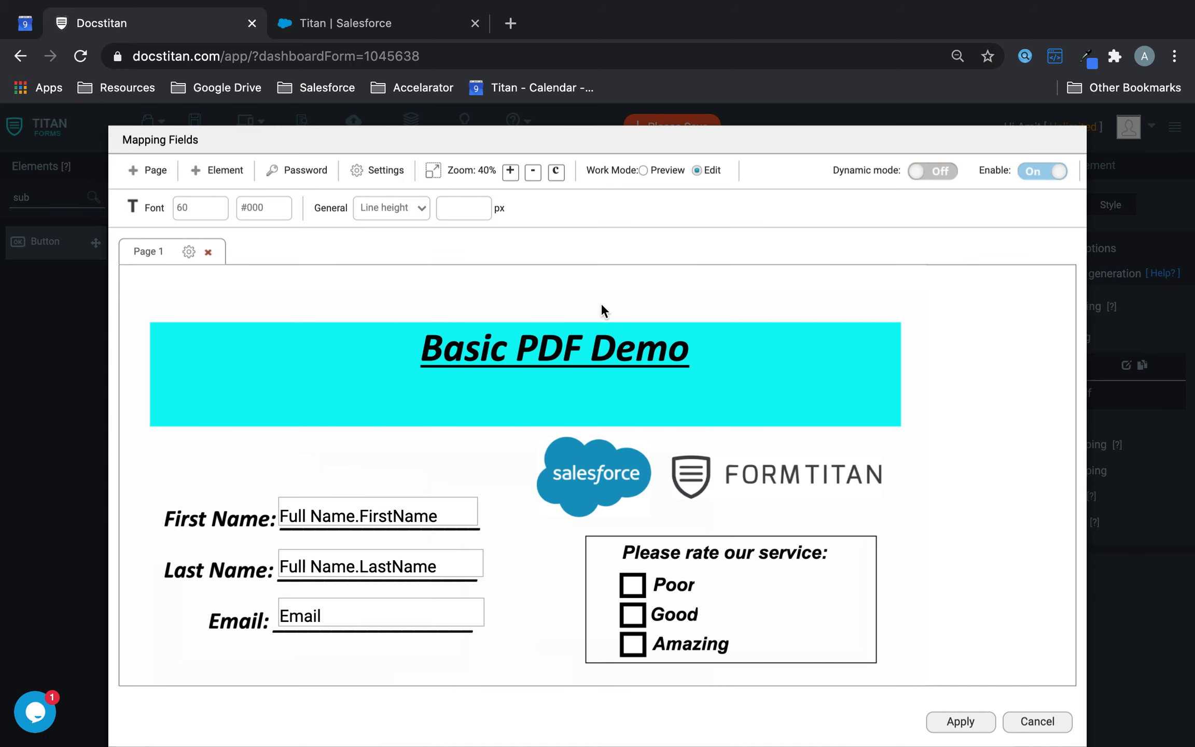
- Add Rate My Service.Poor and position it over the PDF's Poor checkbox
{"action": "left_click", "coordinate": [195, 176]}
{"action": "scroll", "coordinate": [272, 337], "scroll_direction": "down", "scroll_amount": 3}
{"action": "left_click_drag", "start_coordinate": [272, 337], "coordinate": [280, 264]}
{"action": "left_click_drag", "start_coordinate": [572, 498], "coordinate": [646, 550]}
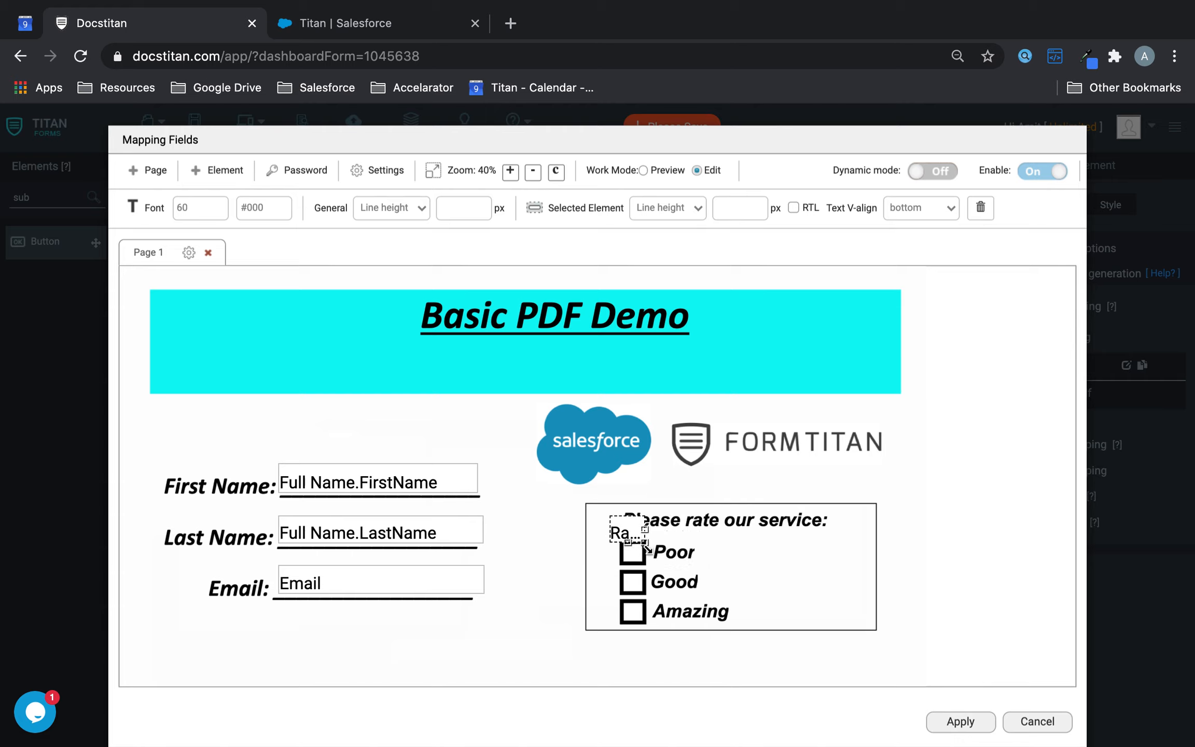
{"action": "left_click_drag", "start_coordinate": [627, 529], "coordinate": [631, 551]}
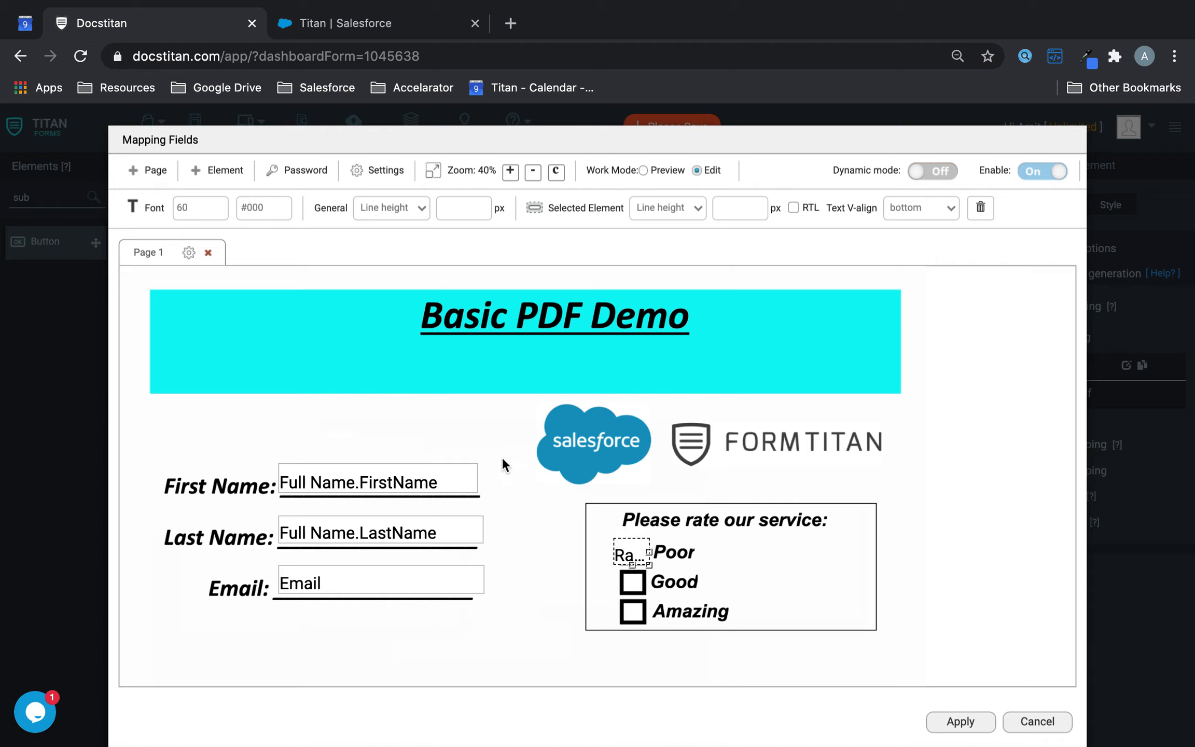
- Add Rate My Service.Good and position it over the Good checkbox
{"action": "left_click", "coordinate": [214, 172]}
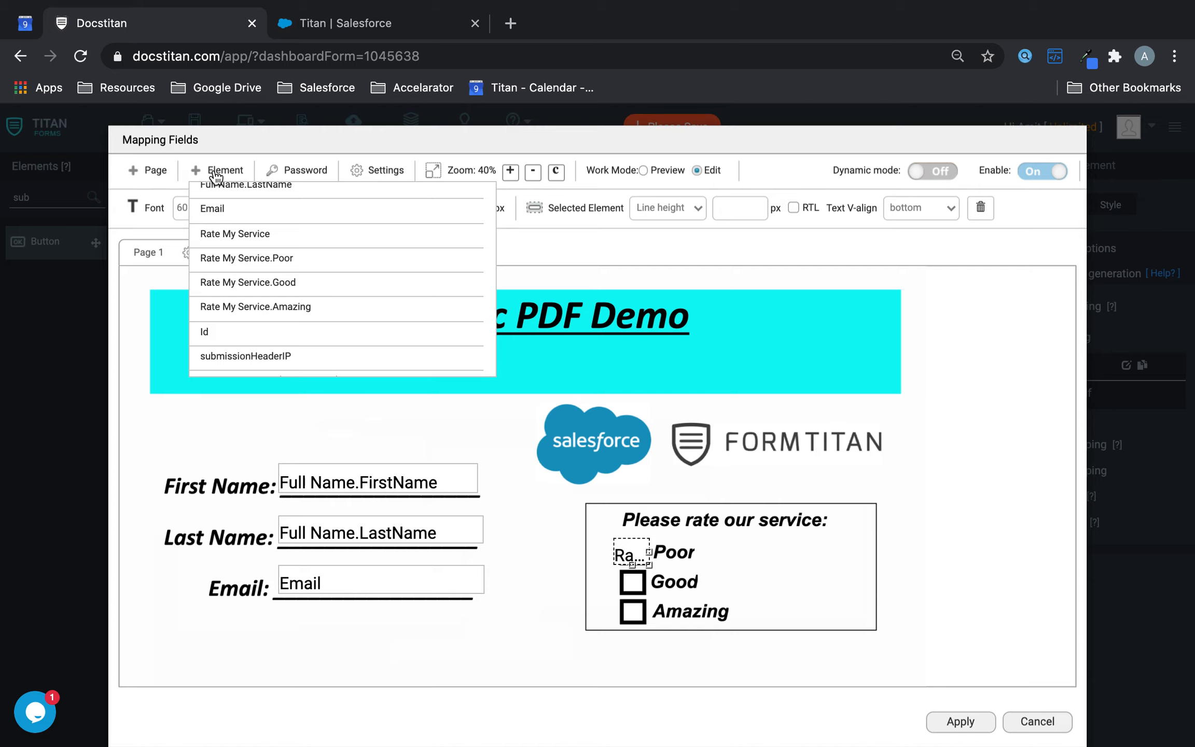
{"action": "left_click", "coordinate": [269, 281]}
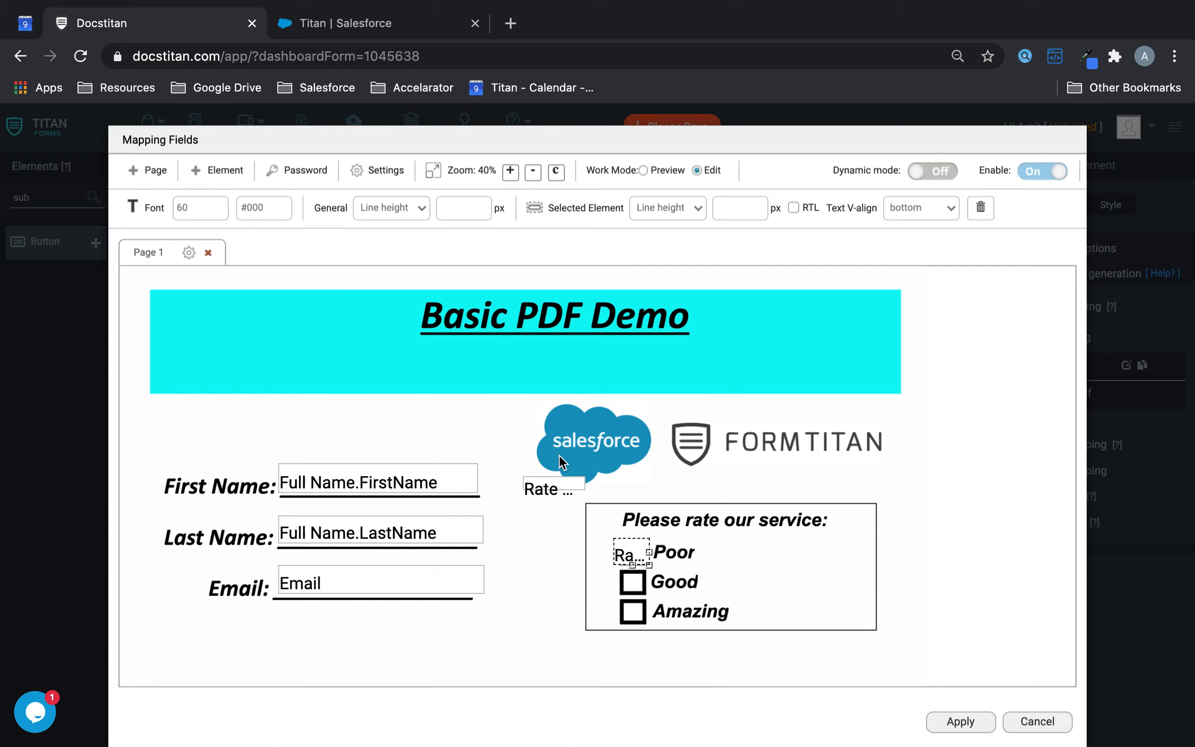
{"action": "left_click_drag", "start_coordinate": [558, 489], "coordinate": [722, 577]}
{"action": "mouse_move", "coordinate": [642, 595]}
{"action": "left_mouse_down"}
{"action": "mouse_move", "coordinate": [625, 586]}
{"action": "mouse_move", "coordinate": [674, 591]}
{"action": "mouse_move", "coordinate": [633, 614]}
{"action": "mouse_move", "coordinate": [615, 602]}
{"action": "mouse_move", "coordinate": [631, 589]}
{"action": "left_mouse_up"}
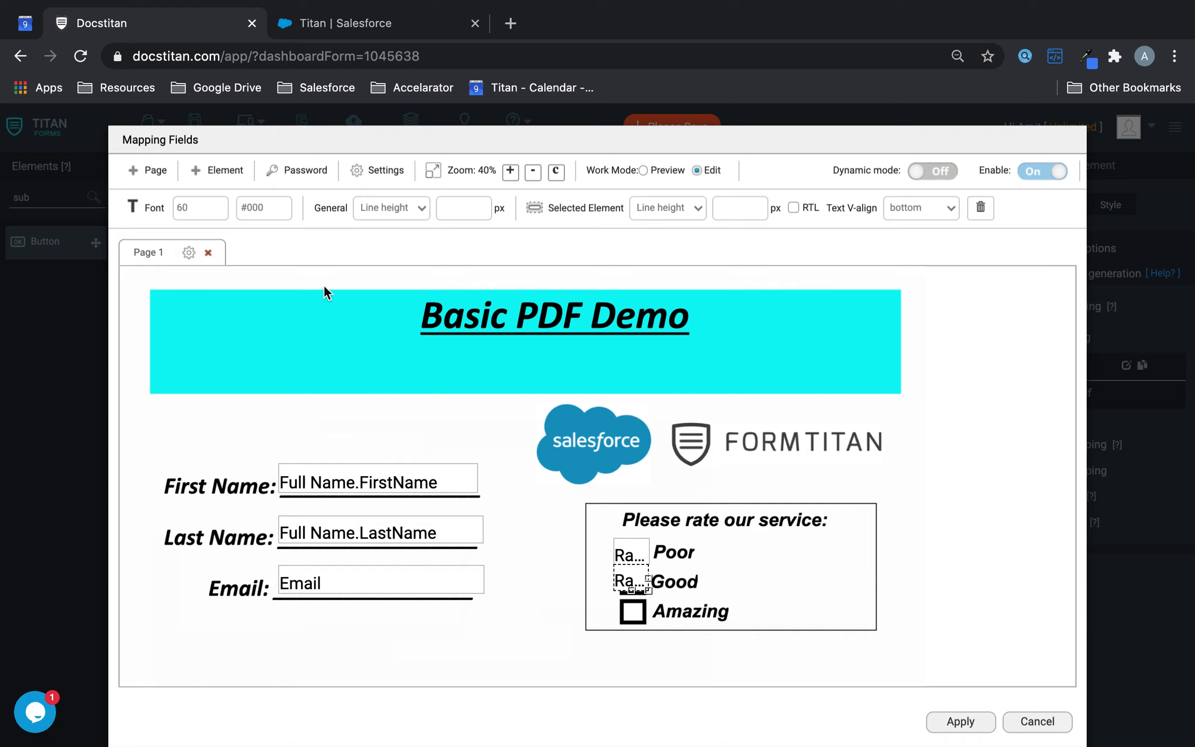
- Place Rate My Service.Amazing over the Amazing checkbox and nudge the Good field down slightly
{"action": "left_click", "coordinate": [241, 179]}
{"action": "left_click", "coordinate": [307, 308]}
{"action": "left_click_drag", "start_coordinate": [570, 489], "coordinate": [629, 587]}
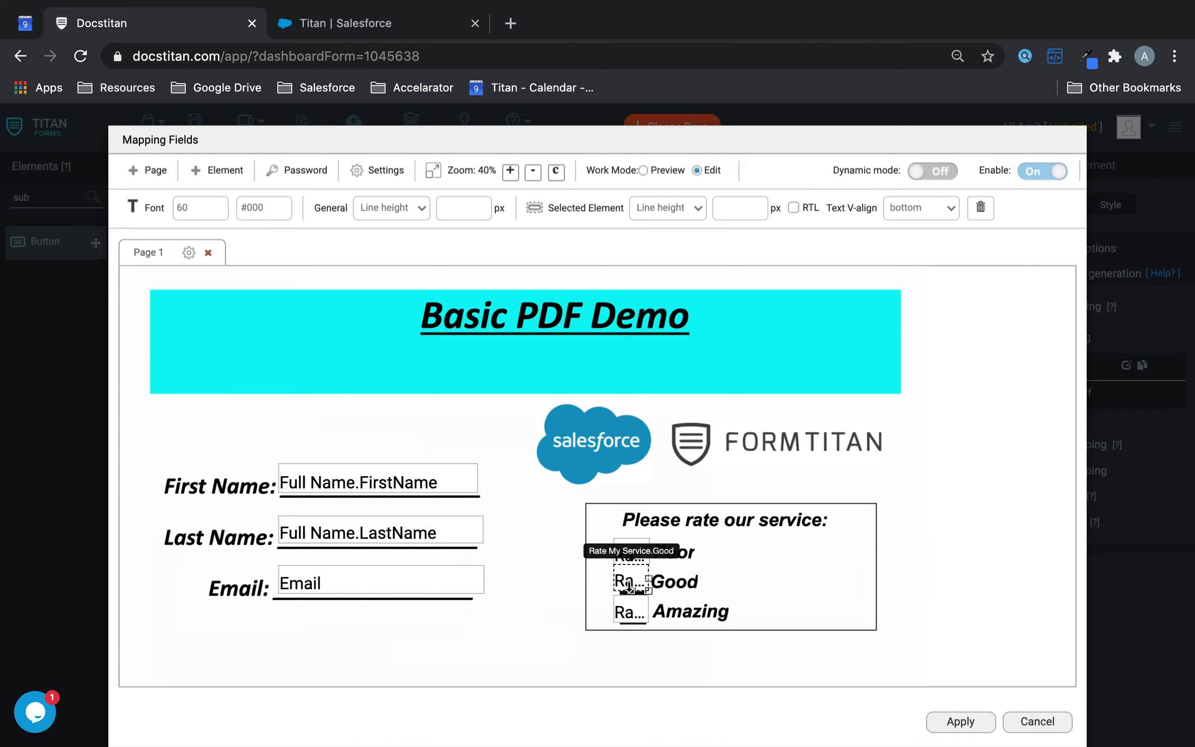
{"action": "key", "text": "Down"}
{"action": "key", "text": "Down"}
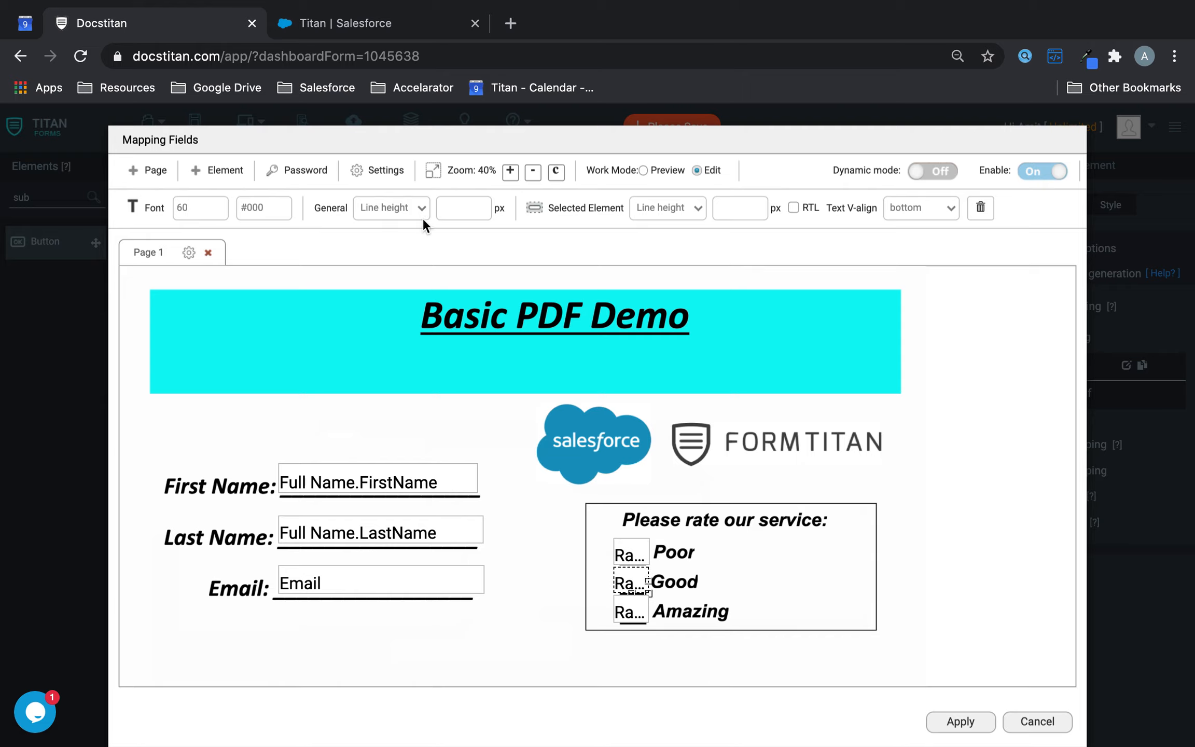
{"action": "left_click", "coordinate": [395, 178]}
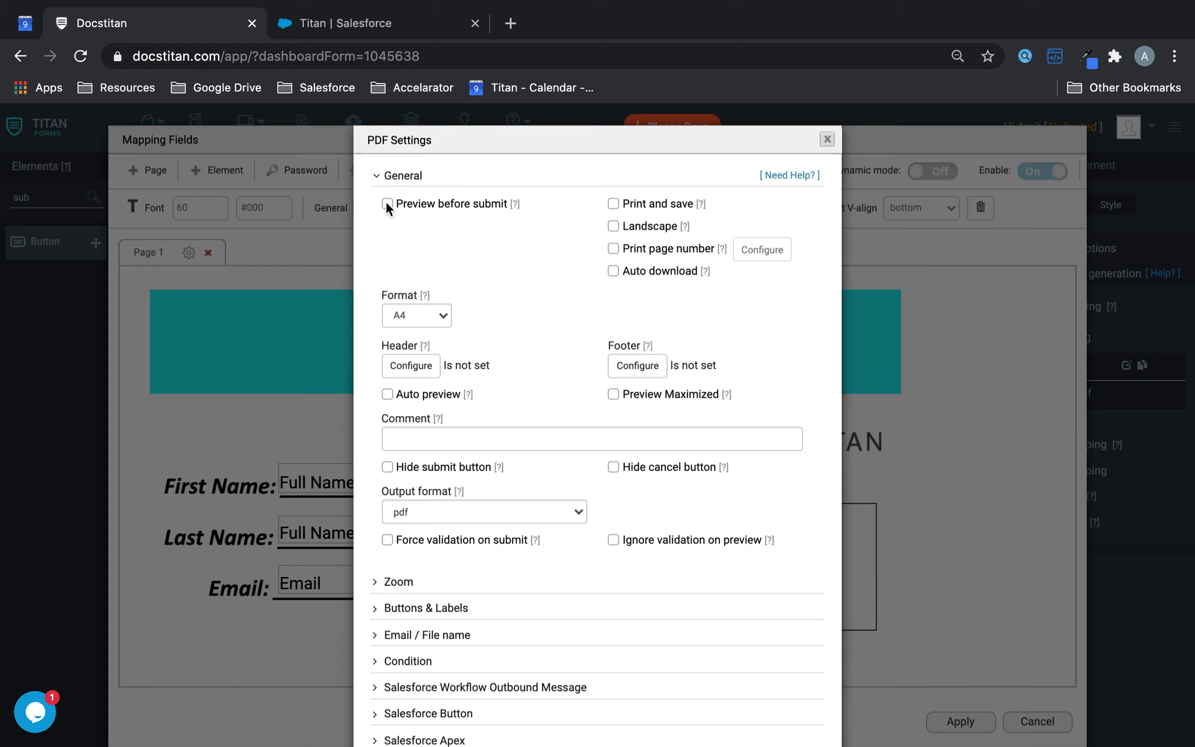
- Turn on Preview before submit and Interactive mode for the PDF
{"action": "left_click", "coordinate": [386, 202]}
{"action": "left_click", "coordinate": [388, 250]}
{"action": "left_click", "coordinate": [527, 250]}
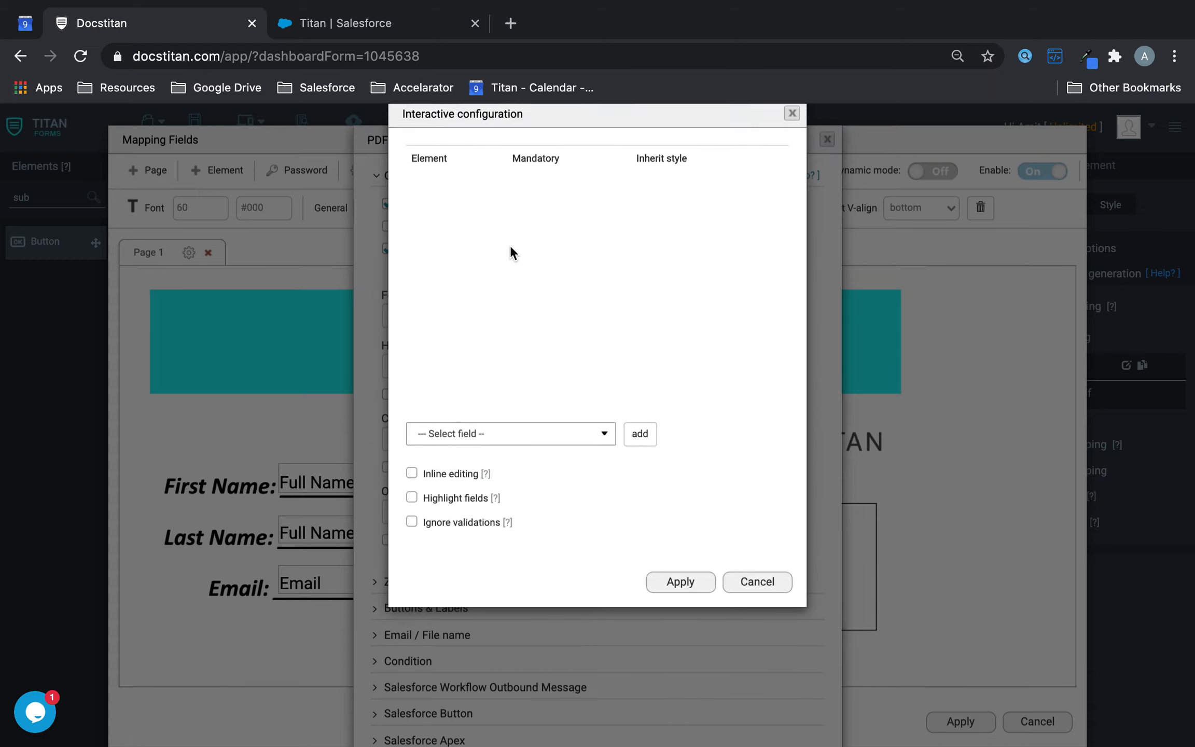
- Make Rate My Service.Poor, .Good and .Amazing interactive fields with inline editing
{"action": "left_click", "coordinate": [517, 463]}
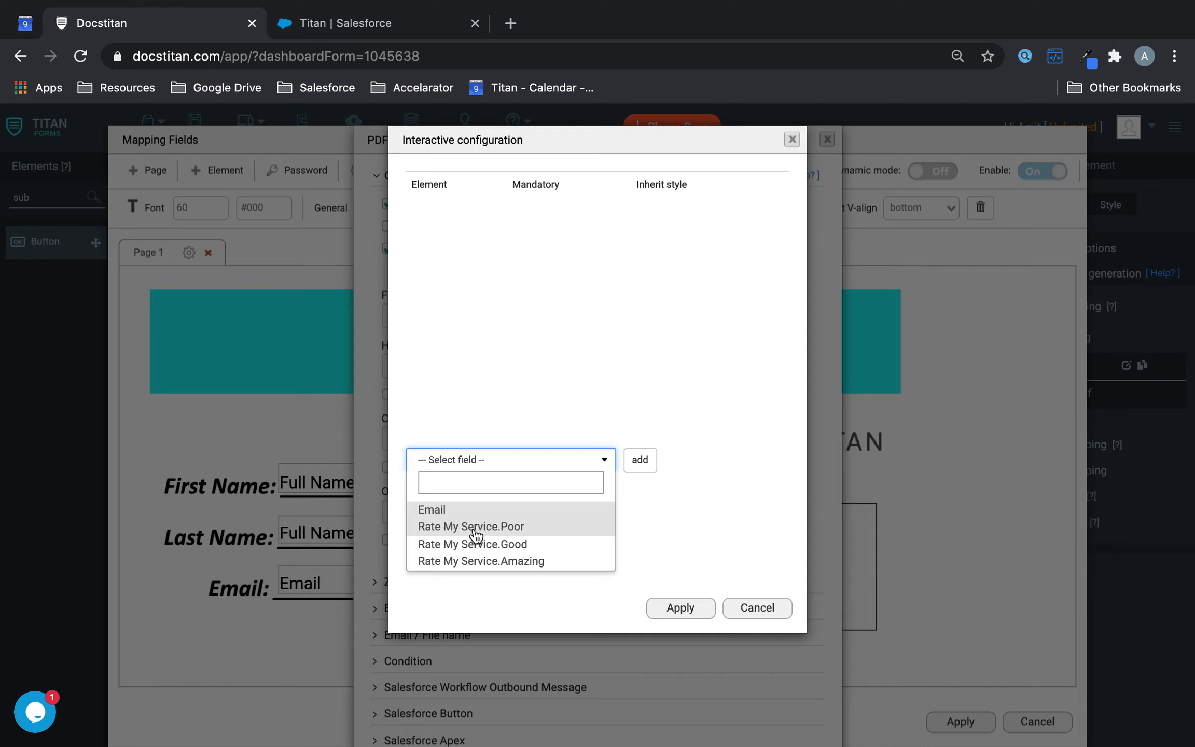
{"action": "left_click", "coordinate": [475, 527]}
{"action": "left_click", "coordinate": [641, 458]}
{"action": "left_click", "coordinate": [562, 459]}
{"action": "left_click", "coordinate": [502, 530]}
{"action": "left_click", "coordinate": [642, 459]}
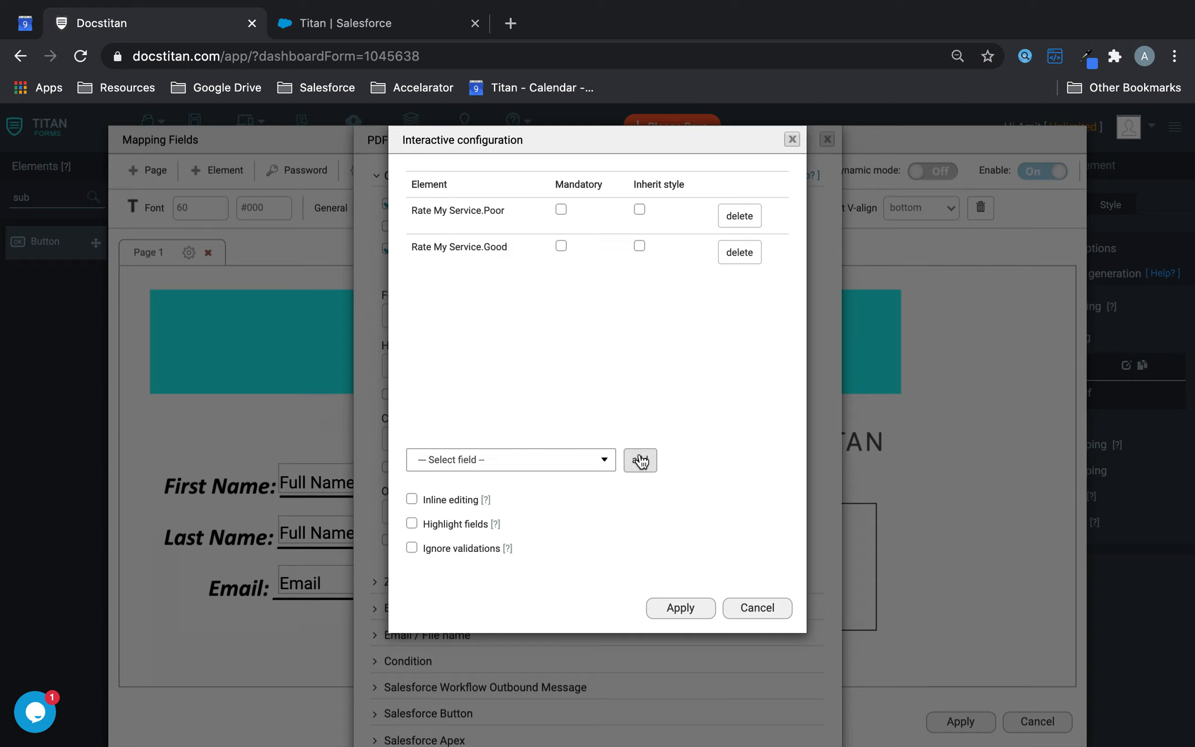
{"action": "left_click", "coordinate": [570, 463]}
{"action": "left_click", "coordinate": [531, 527]}
{"action": "left_click", "coordinate": [639, 459]}
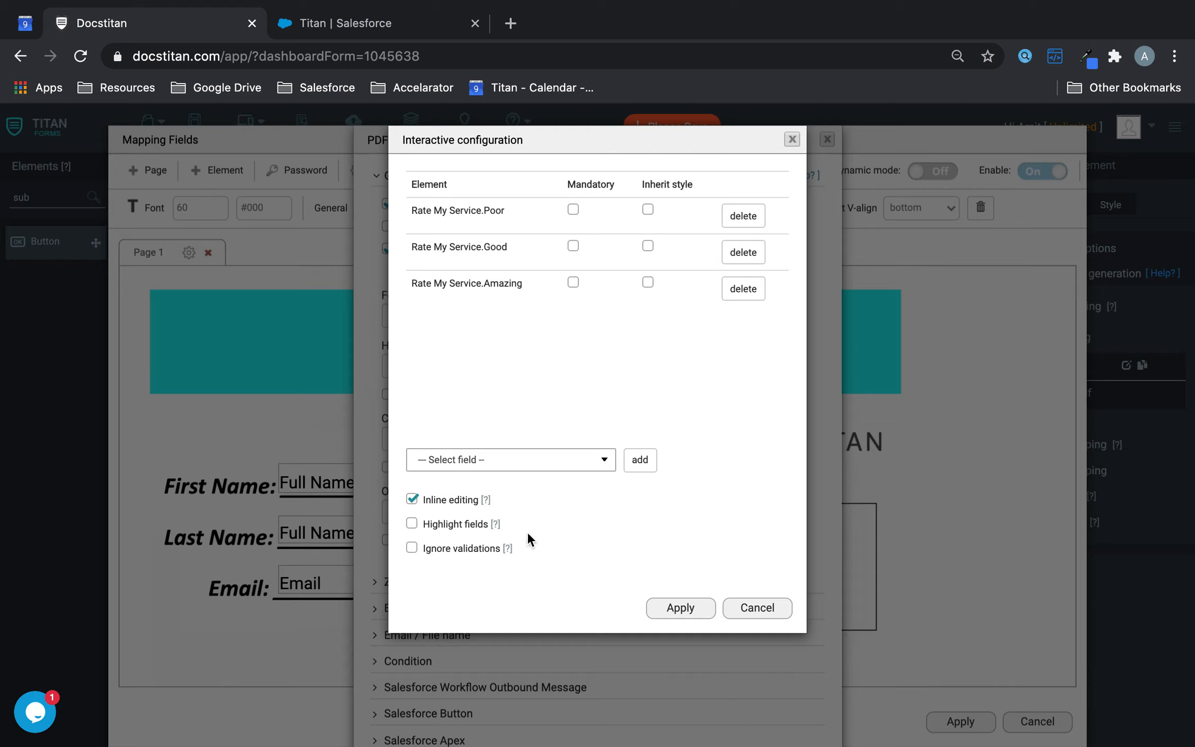
{"action": "left_click", "coordinate": [703, 611]}
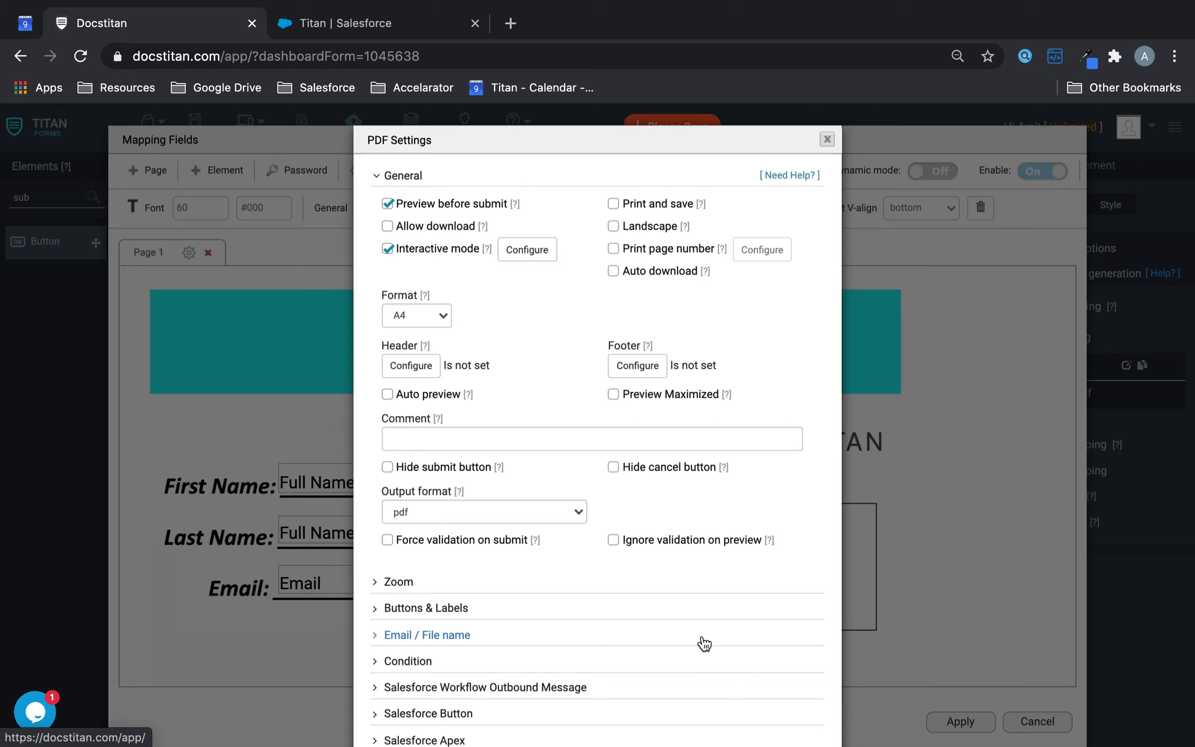
- Apply the PDF Settings and then the field mapping
{"action": "scroll", "coordinate": [700, 649], "scroll_direction": "down", "scroll_amount": 3}
{"action": "left_click", "coordinate": [715, 701]}
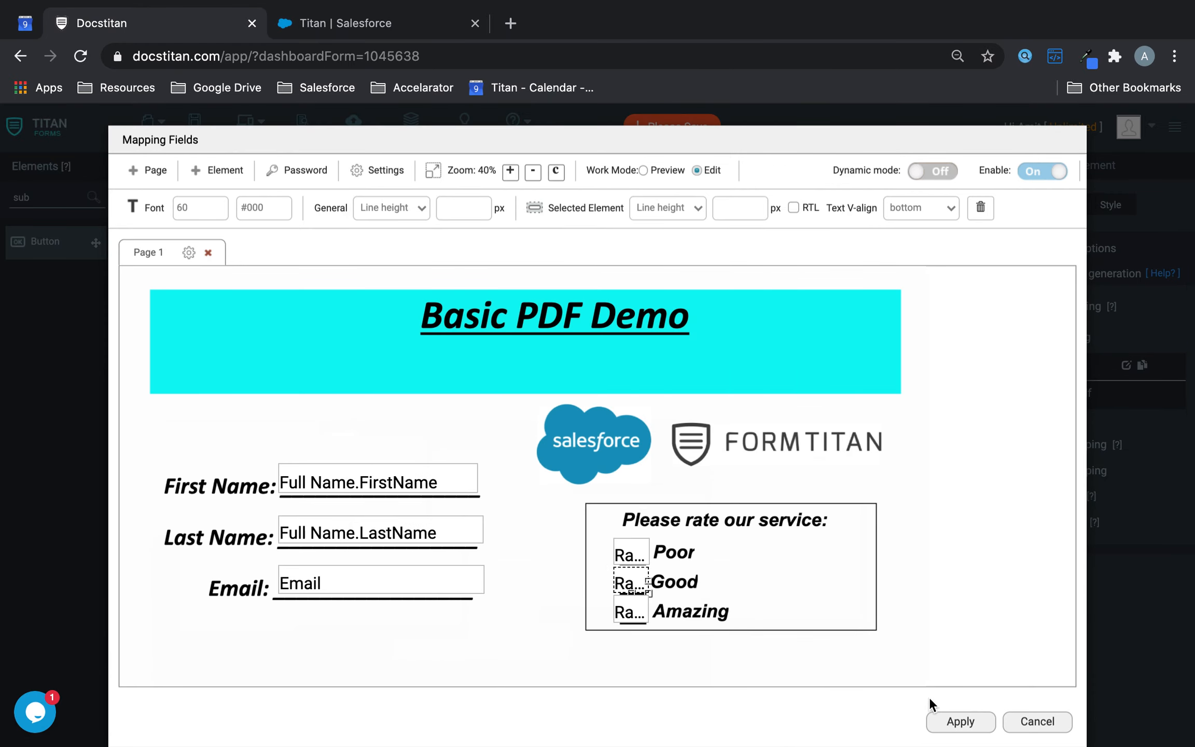
{"action": "left_click", "coordinate": [959, 722]}
- Save the form, open its live preview, and enter a sample first name, last name and email
{"action": "left_click", "coordinate": [197, 124]}
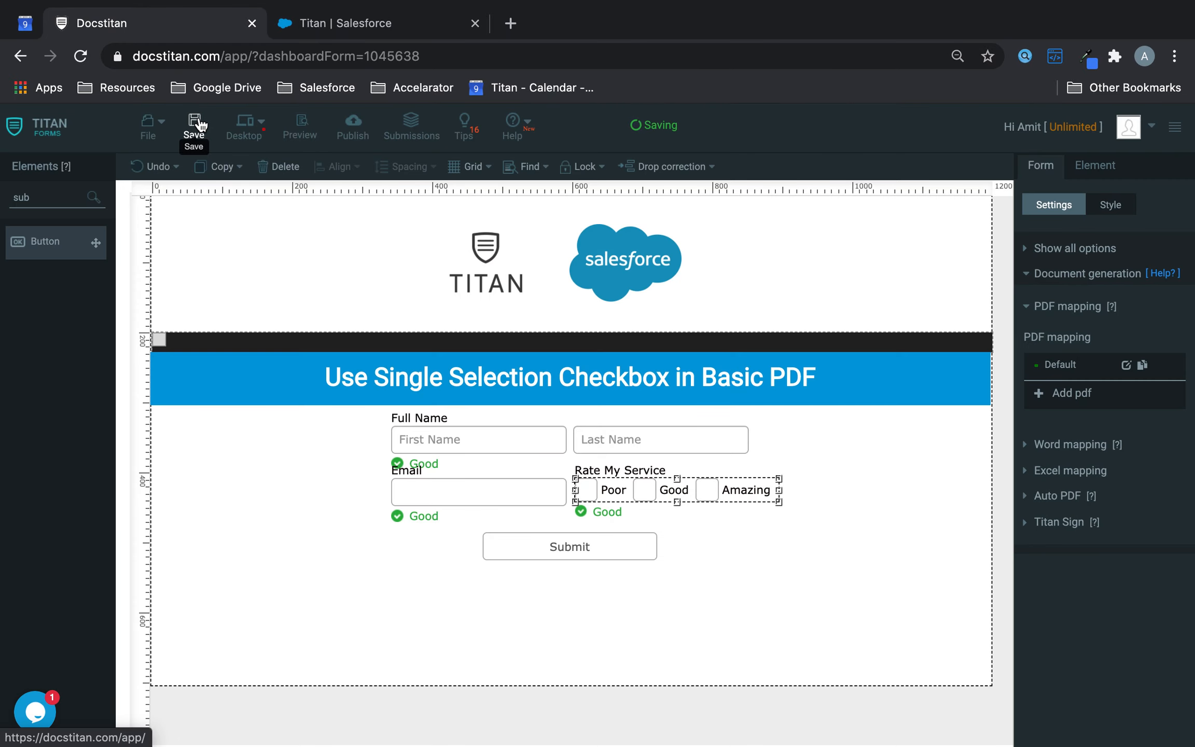
{"action": "left_click", "coordinate": [306, 127]}
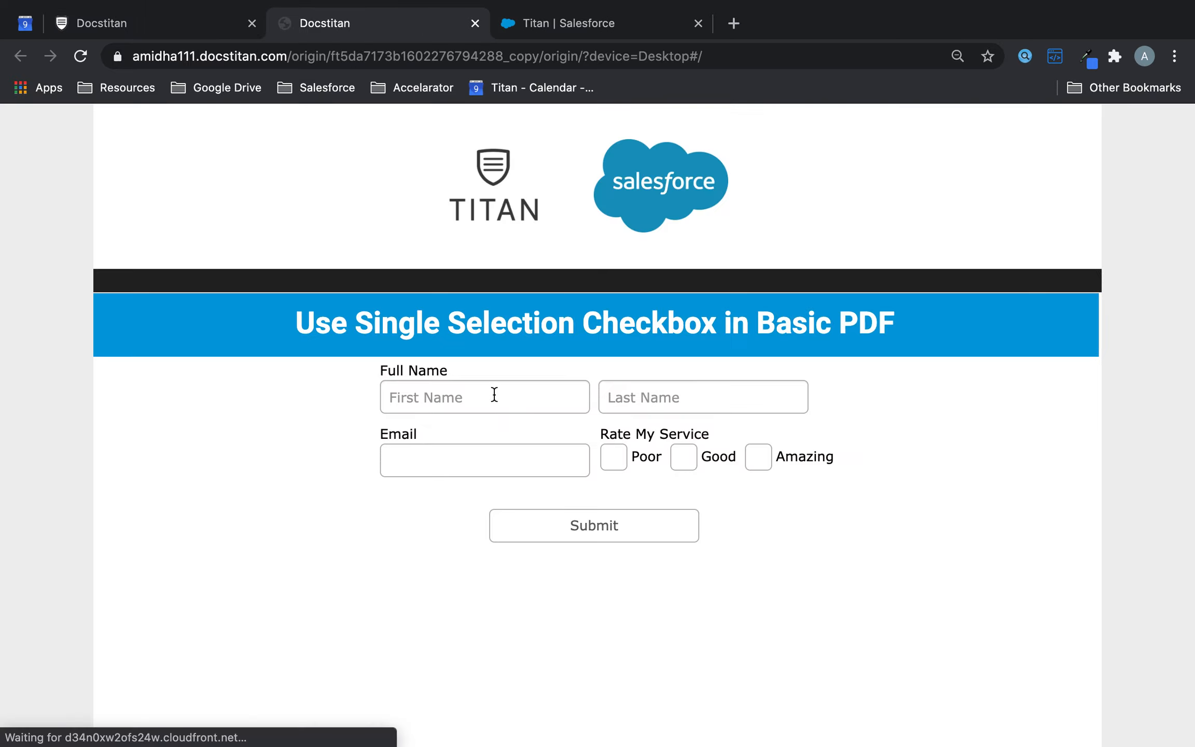
{"action": "left_click", "coordinate": [490, 395]}
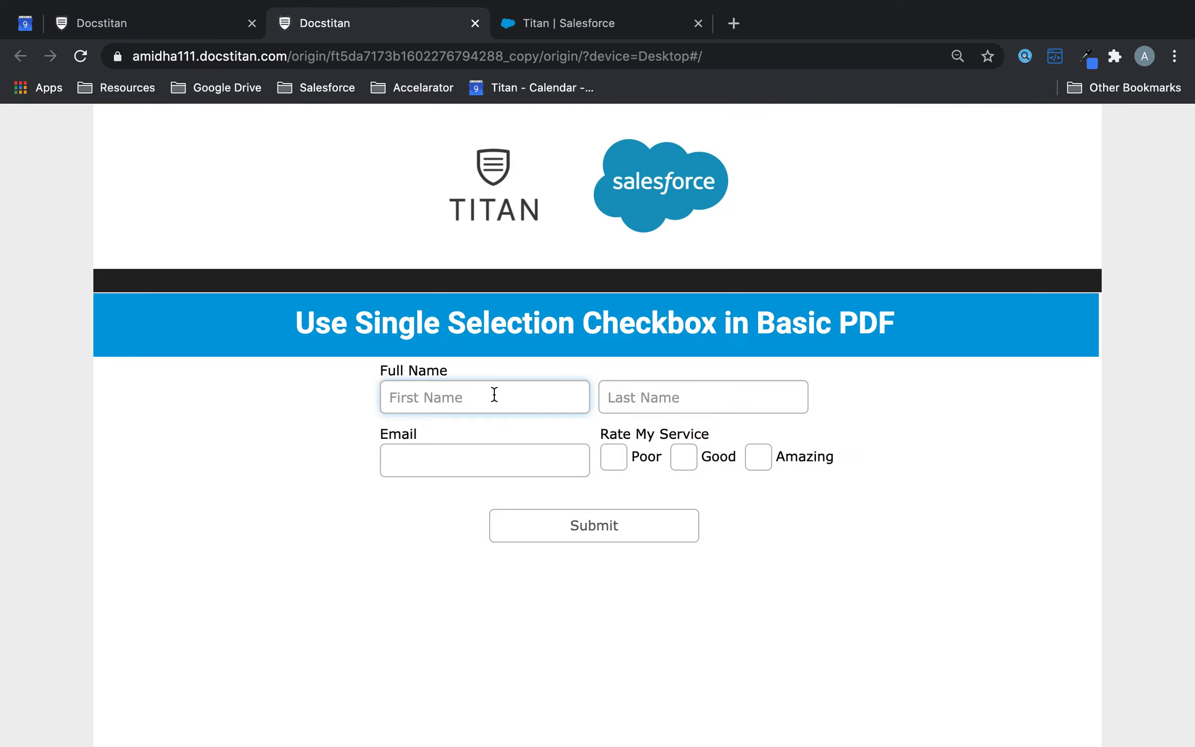
{"action": "type", "text": "Joe"}
{"action": "key", "text": "Tab"}
{"action": "type", "text": "logg"}
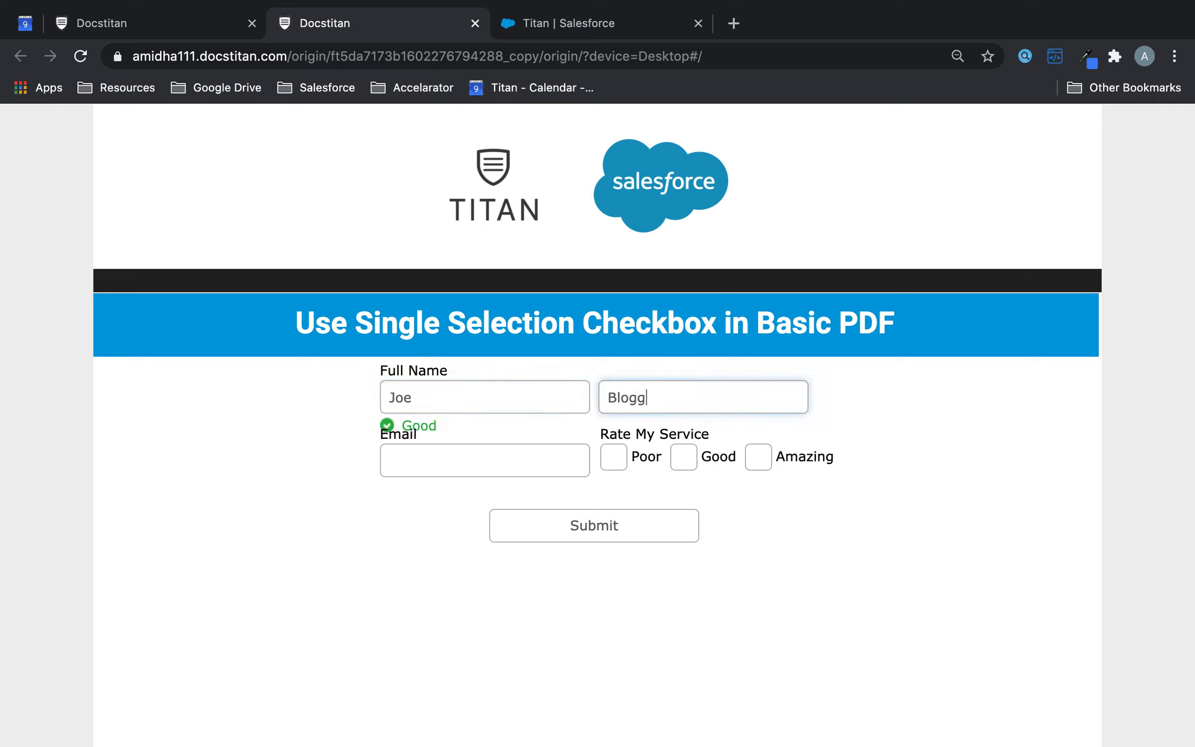
{"action": "left_click", "coordinate": [425, 463]}
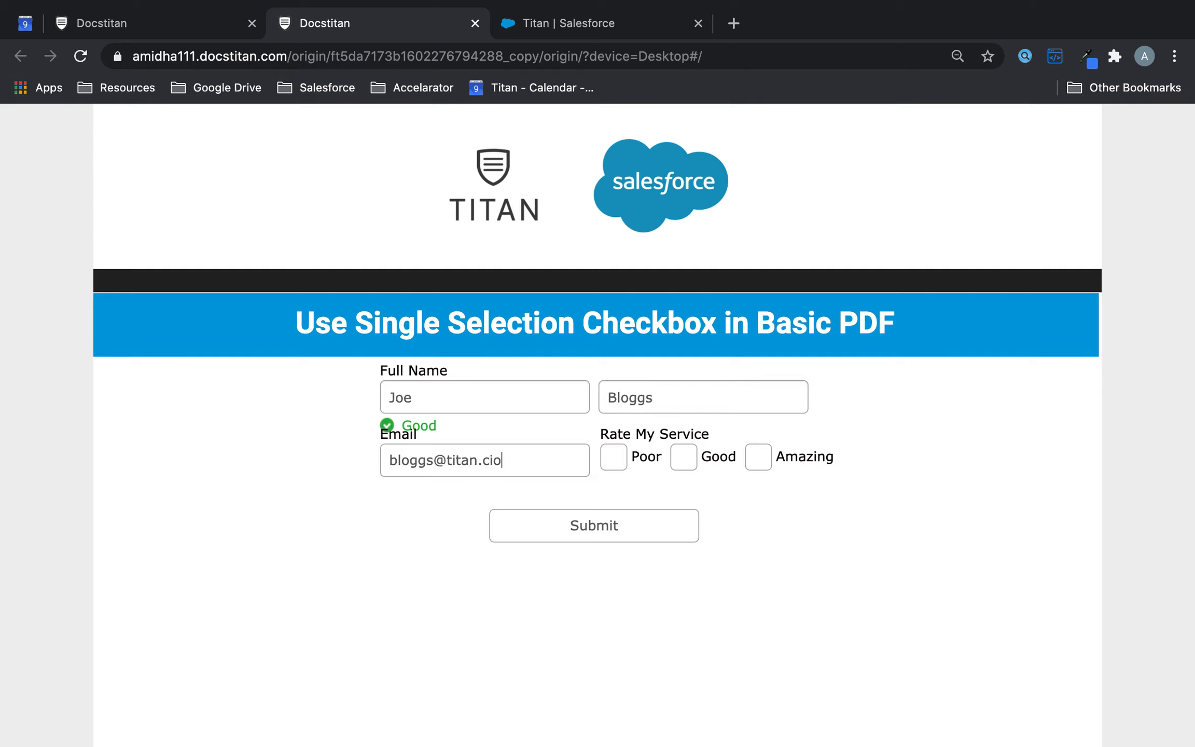
- Submit the filled form to open the interactive PDF preview
{"action": "left_click", "coordinate": [636, 535]}
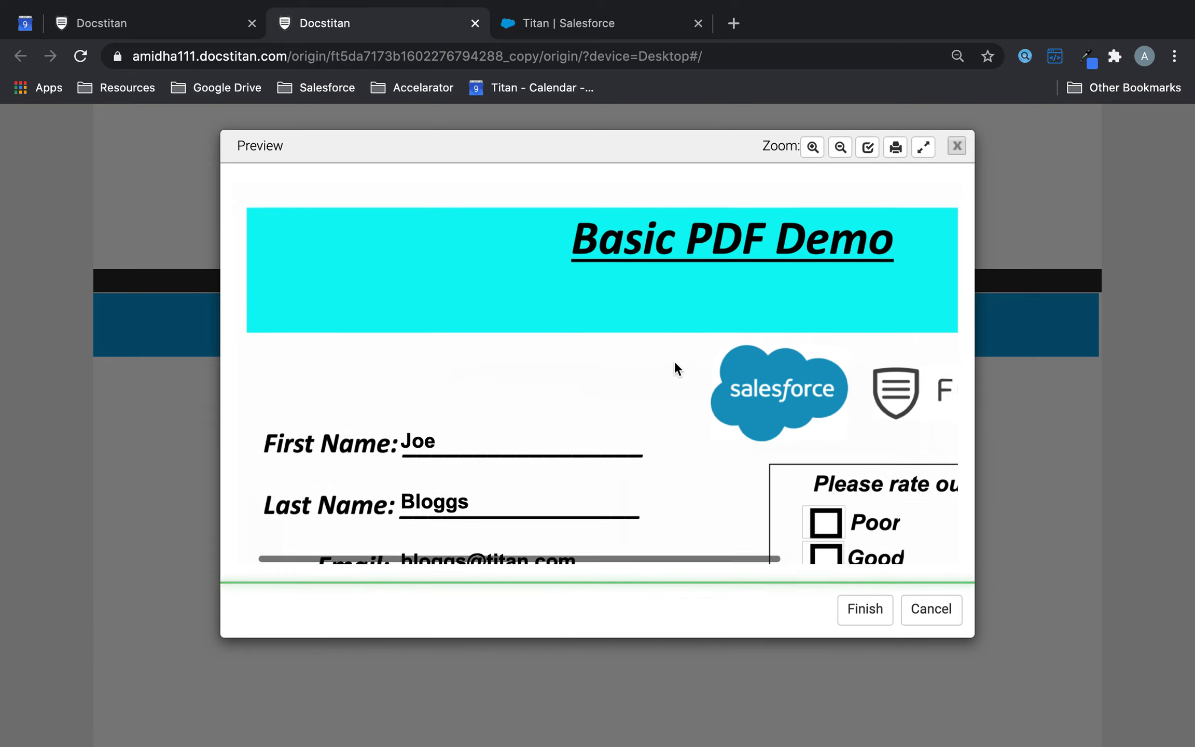
{"action": "scroll", "coordinate": [674, 360], "scroll_direction": "down", "scroll_amount": 3}
{"action": "scroll", "coordinate": [674, 360], "scroll_direction": "right", "scroll_amount": 4}
- Tick Poor, Good and Amazing in turn, checking that only one box stays selected
{"action": "left_click", "coordinate": [664, 427]}
{"action": "left_click", "coordinate": [666, 452]}
{"action": "left_click", "coordinate": [668, 484]}
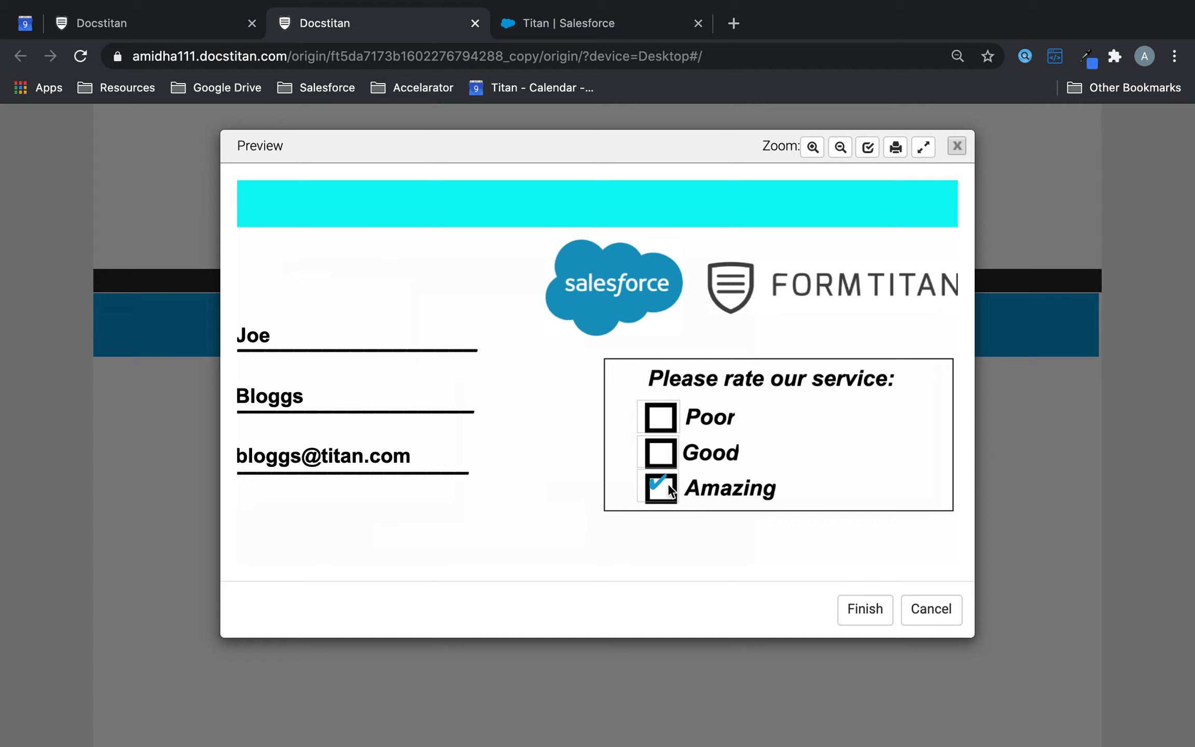
{"action": "left_click", "coordinate": [665, 485]}
{"action": "left_click", "coordinate": [666, 420]}
{"action": "left_click", "coordinate": [666, 453]}
{"action": "left_click", "coordinate": [668, 487]}
- Switch the rating between Good and Amazing repeatedly, ending with only Poor checked
{"action": "left_click", "coordinate": [664, 458]}
{"action": "left_click", "coordinate": [664, 455]}
{"action": "left_click", "coordinate": [662, 493]}
{"action": "left_click", "coordinate": [664, 450]}
{"action": "left_click", "coordinate": [661, 453]}
{"action": "left_click", "coordinate": [667, 493]}
{"action": "left_click", "coordinate": [667, 453]}
{"action": "left_click", "coordinate": [668, 414]}
{"action": "left_click", "coordinate": [173, 22]}
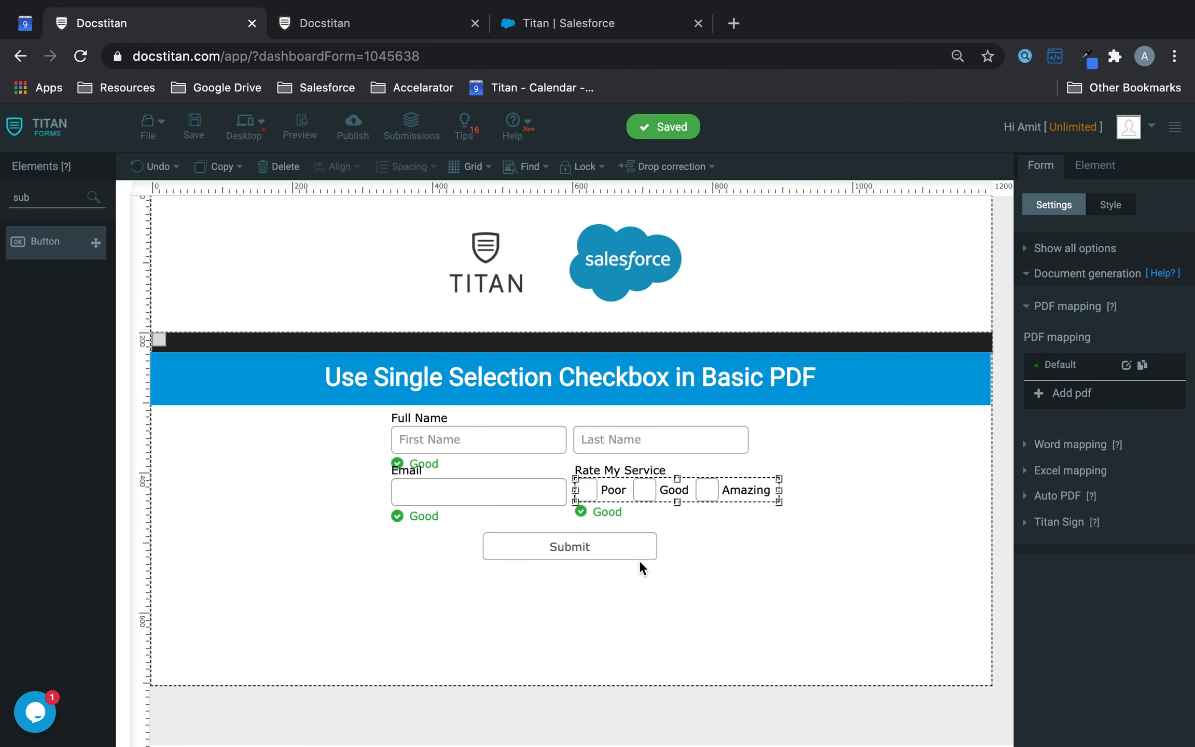
- Select the Rate My Service checkbox group and open the Default PDF mapping for editing
{"action": "left_click", "coordinate": [707, 493]}
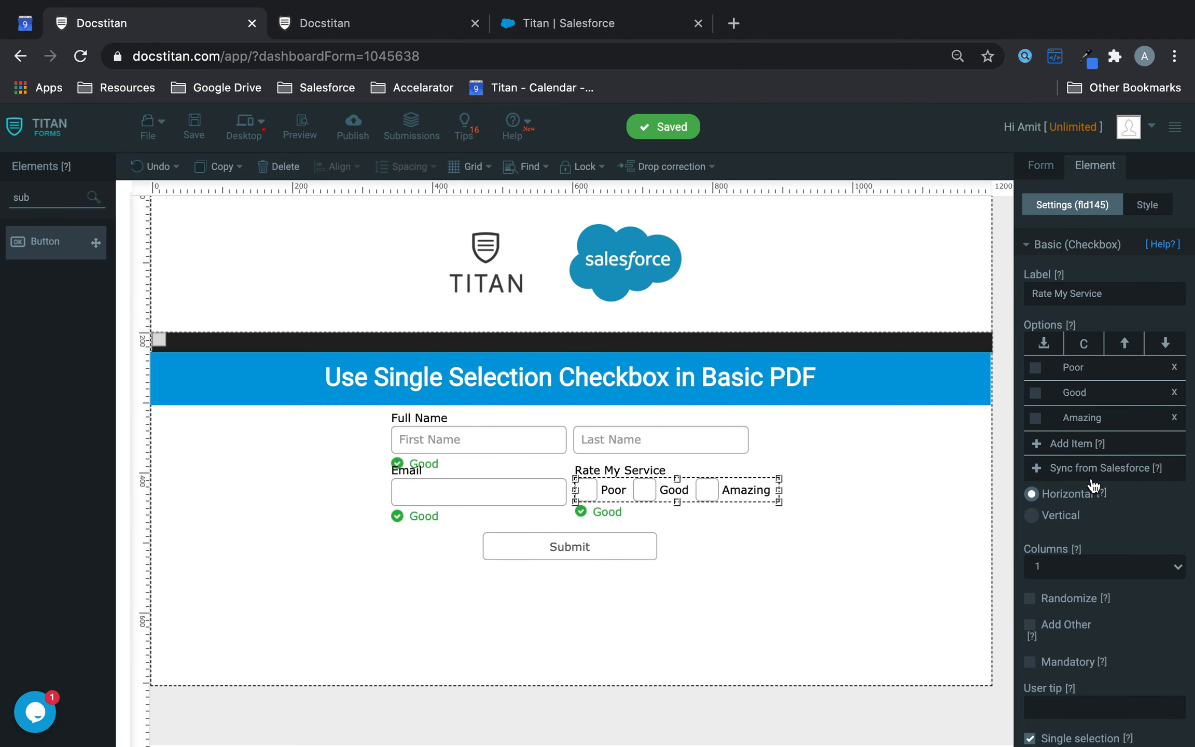
{"action": "scroll", "coordinate": [1084, 550], "scroll_direction": "down", "scroll_amount": 3}
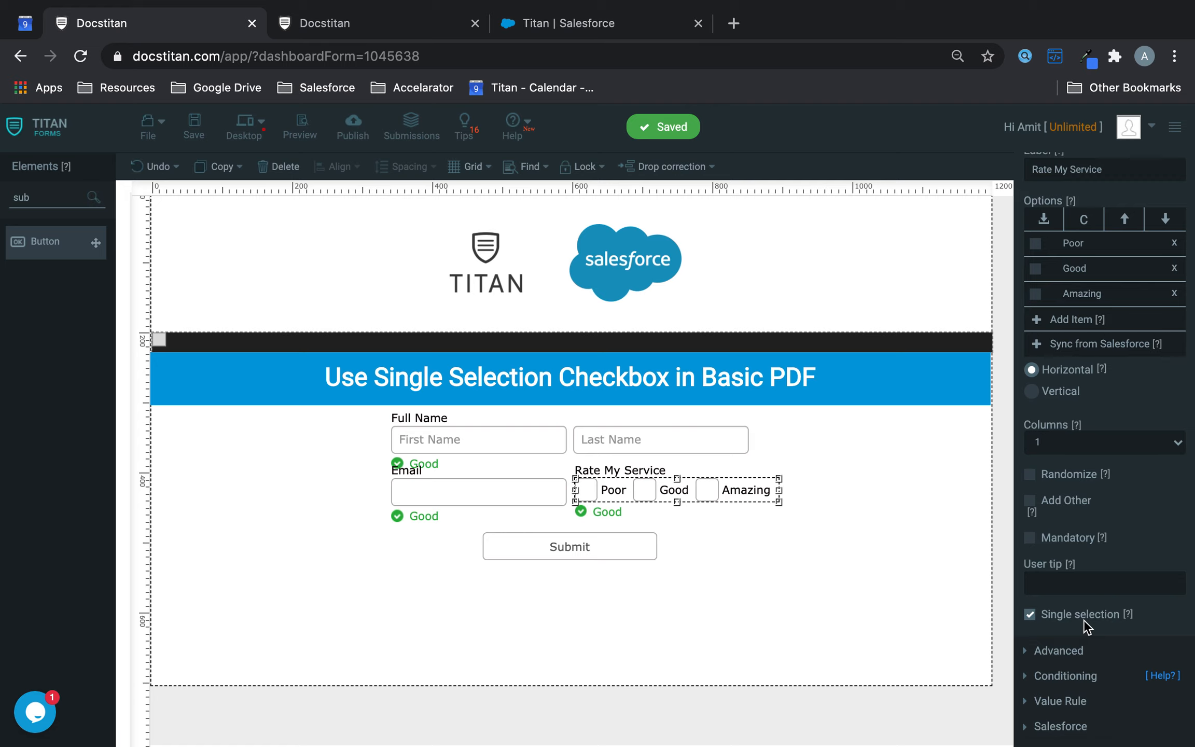
{"action": "scroll", "coordinate": [1100, 314], "scroll_direction": "up", "scroll_amount": 3}
{"action": "left_click_drag", "start_coordinate": [1025, 144], "coordinate": [1029, 151]}
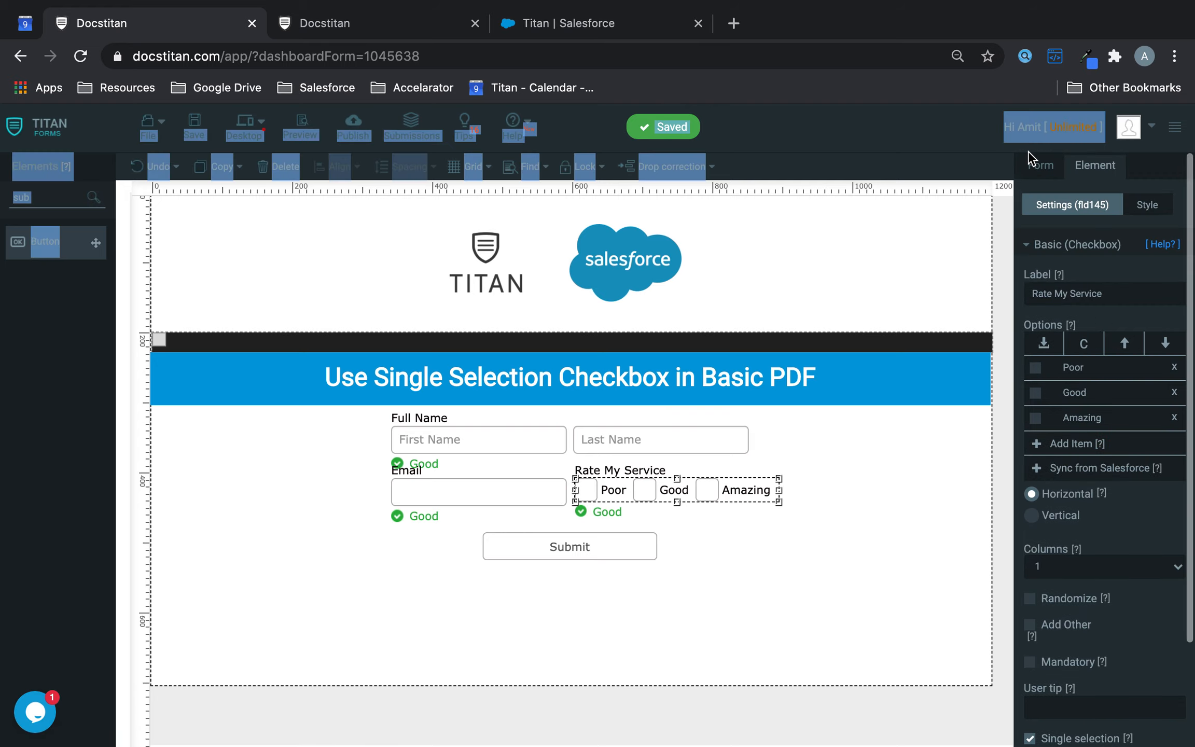
{"action": "left_click", "coordinate": [1035, 164]}
{"action": "left_click", "coordinate": [1124, 440]}
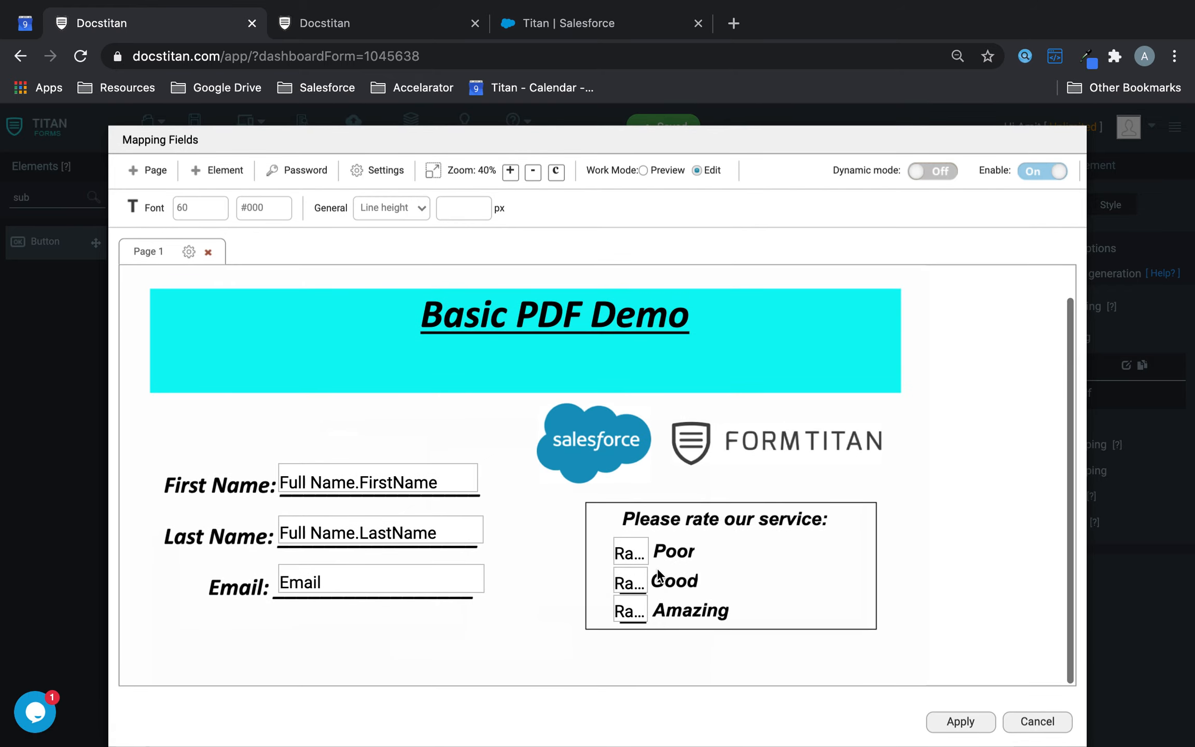
- Nudge the Poor and Good fields into line beside their labels and apply the mapping
{"action": "left_click", "coordinate": [640, 551]}
{"action": "left_click_drag", "start_coordinate": [641, 552], "coordinate": [640, 552]}
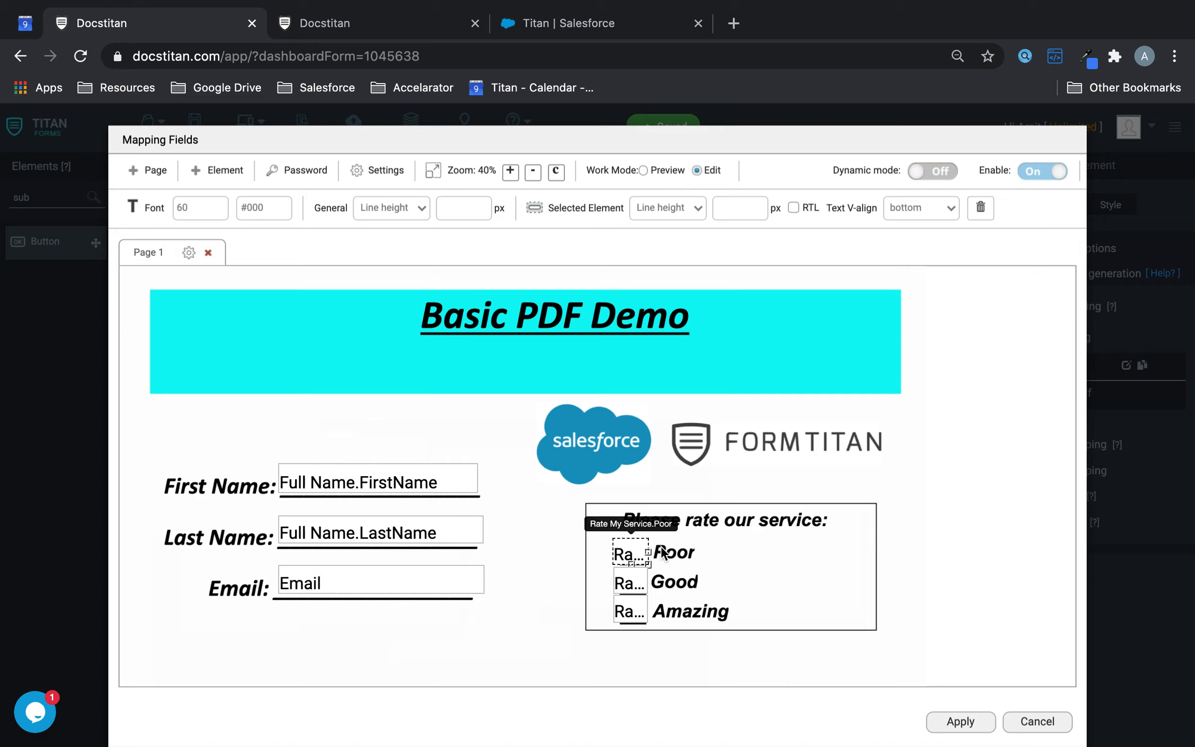
{"action": "key", "text": "Right"}
{"action": "key", "text": "Right"}
{"action": "key", "text": "Right"}
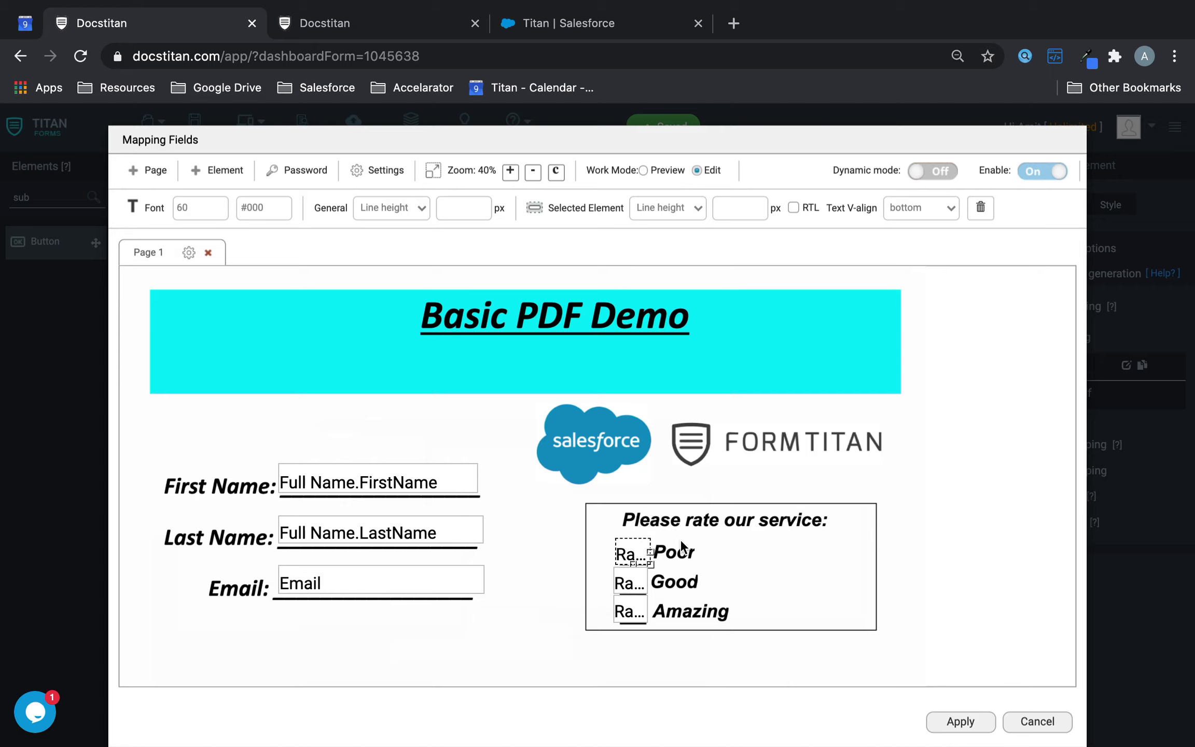
{"action": "left_click", "coordinate": [630, 575]}
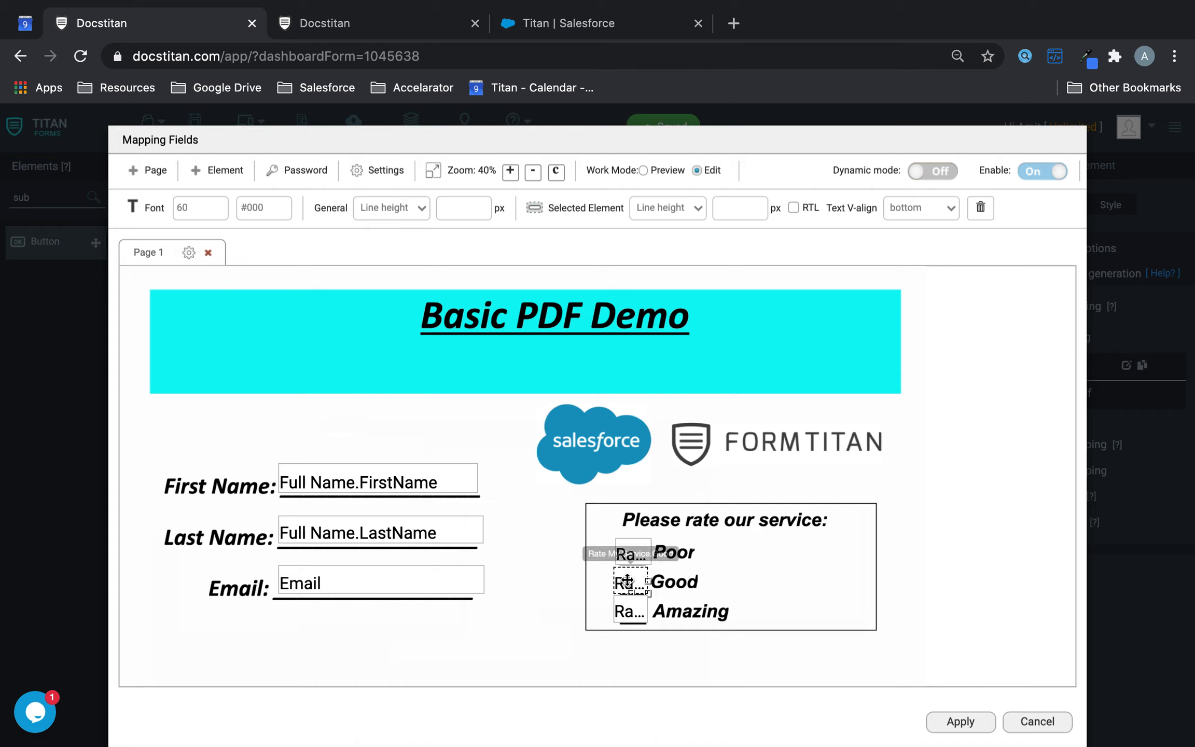
{"action": "left_click_drag", "start_coordinate": [629, 577], "coordinate": [635, 577]}
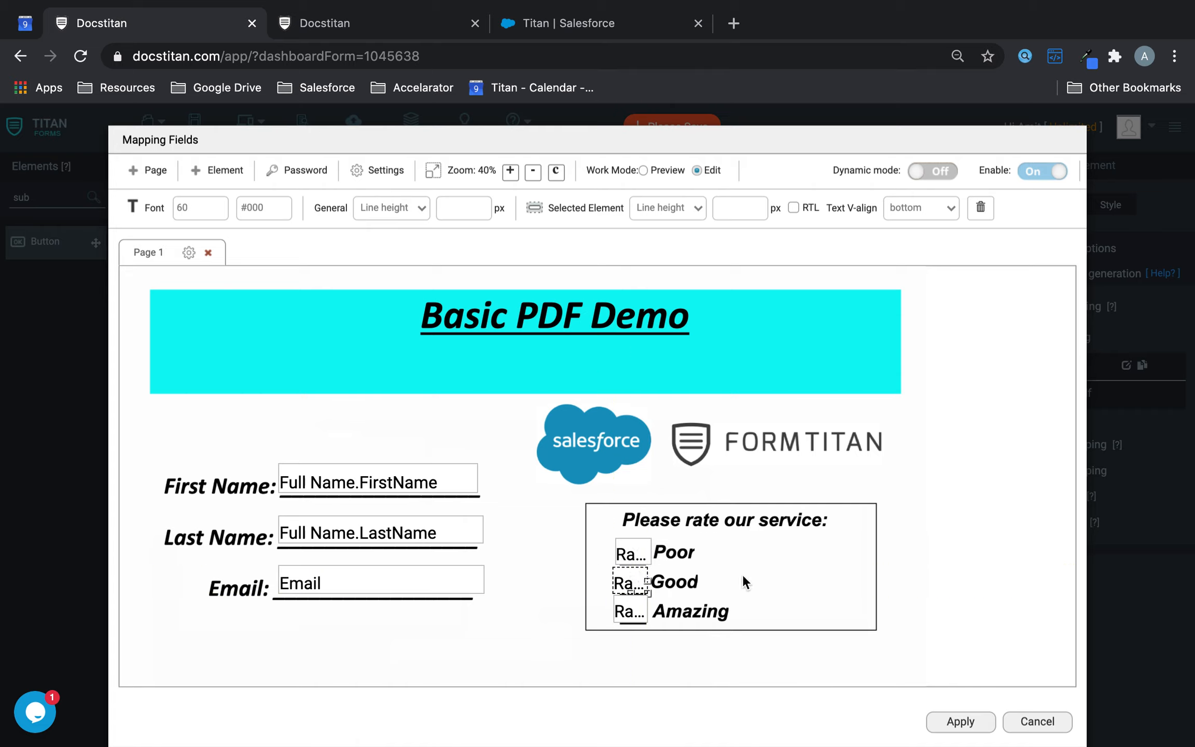
{"action": "left_click", "coordinate": [635, 604]}
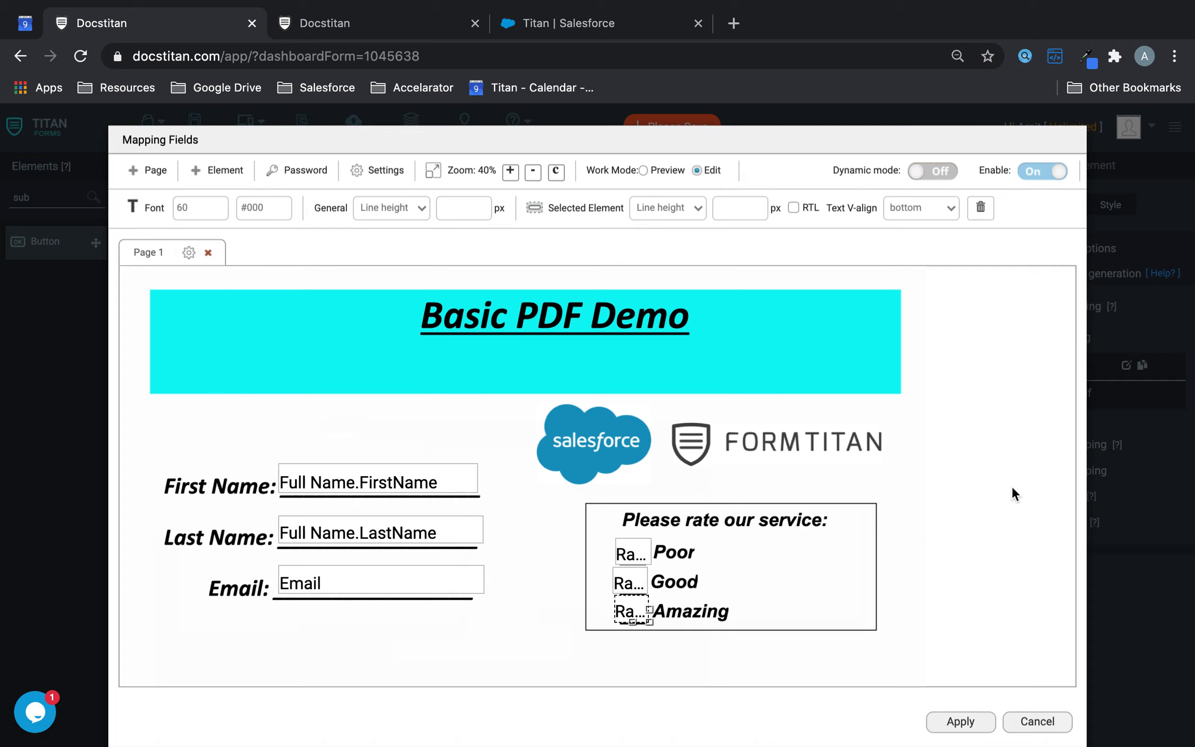
{"action": "left_click", "coordinate": [633, 584]}
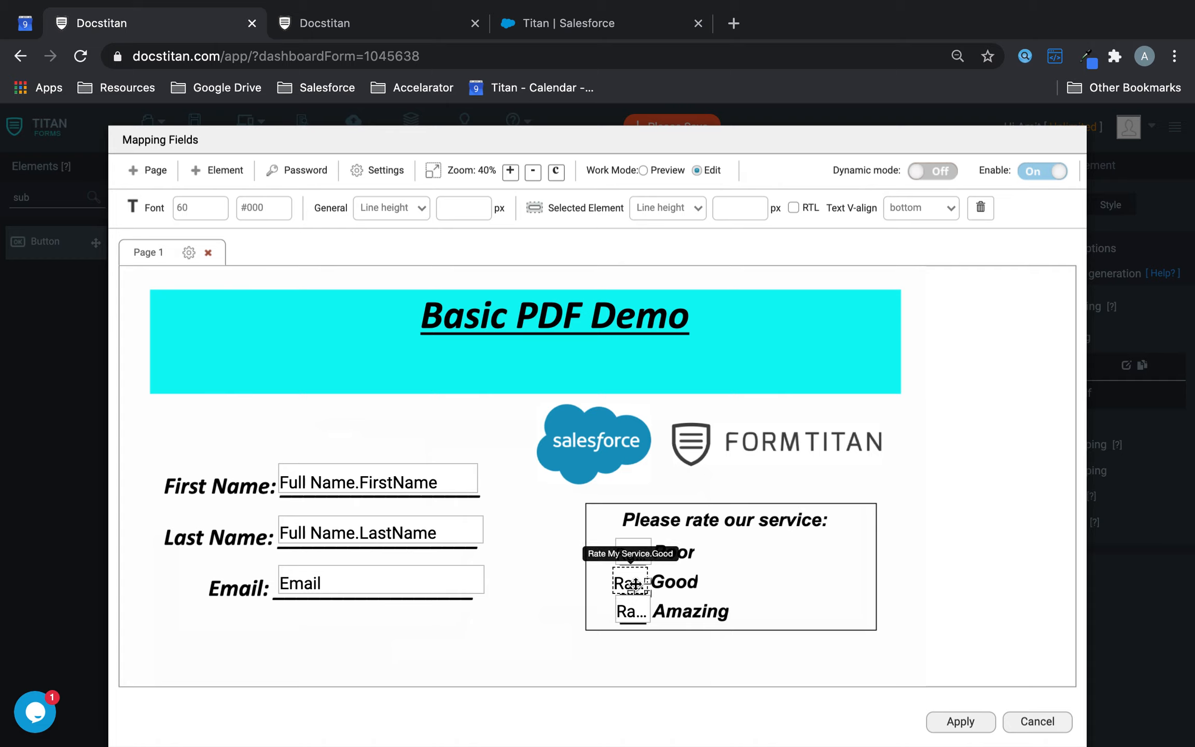
{"action": "left_click_drag", "start_coordinate": [634, 585], "coordinate": [636, 585]}
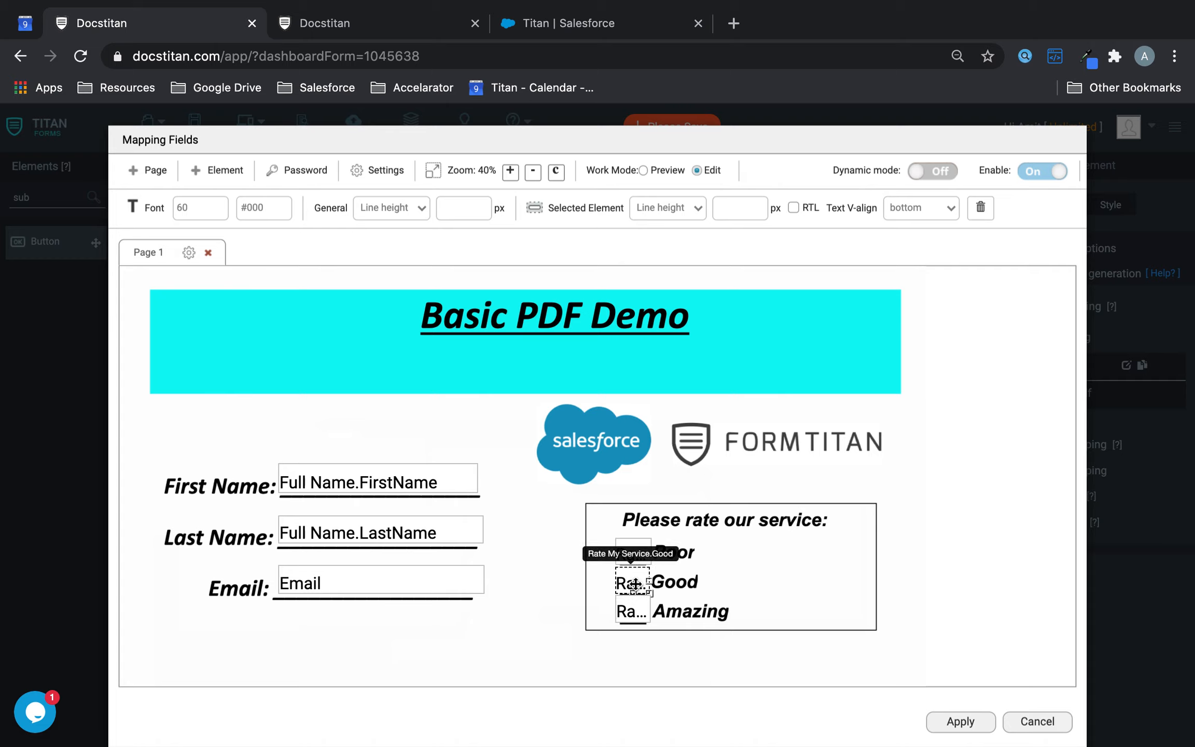
{"action": "left_click", "coordinate": [953, 722]}
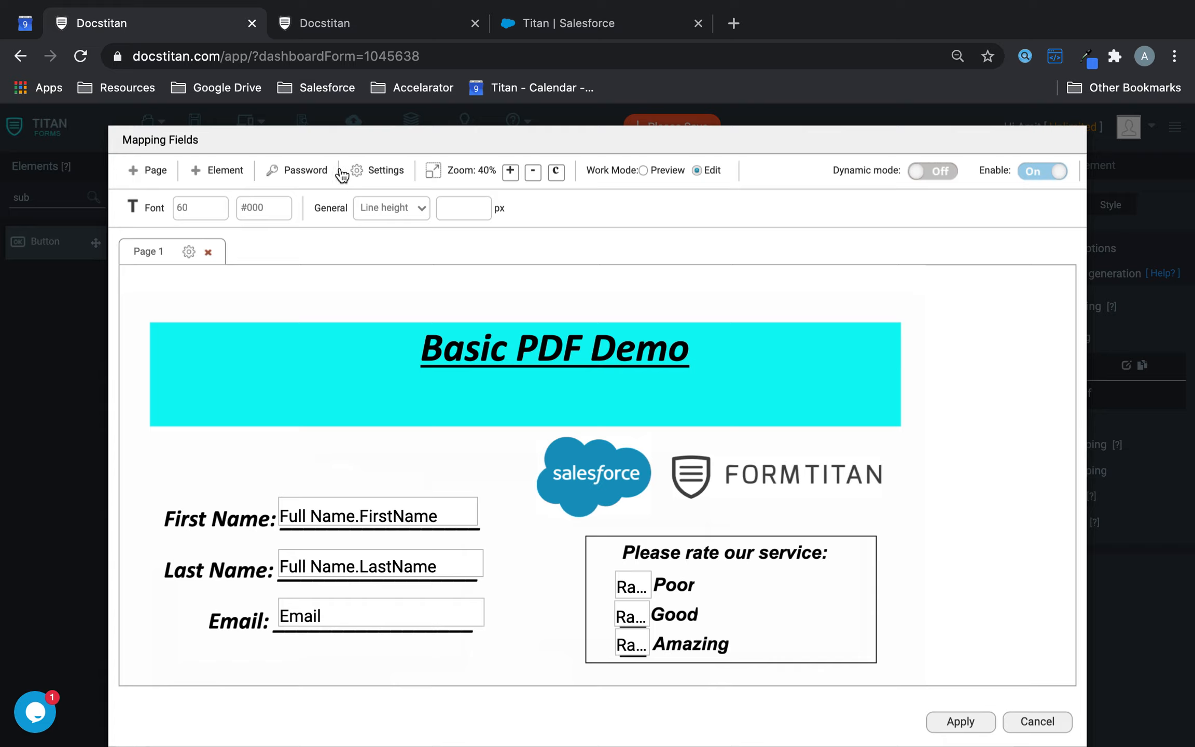
- Keep the PDF in interactive mode with the rating checkboxes editable inline, and apply the PDF settings
{"action": "left_click", "coordinate": [364, 168]}
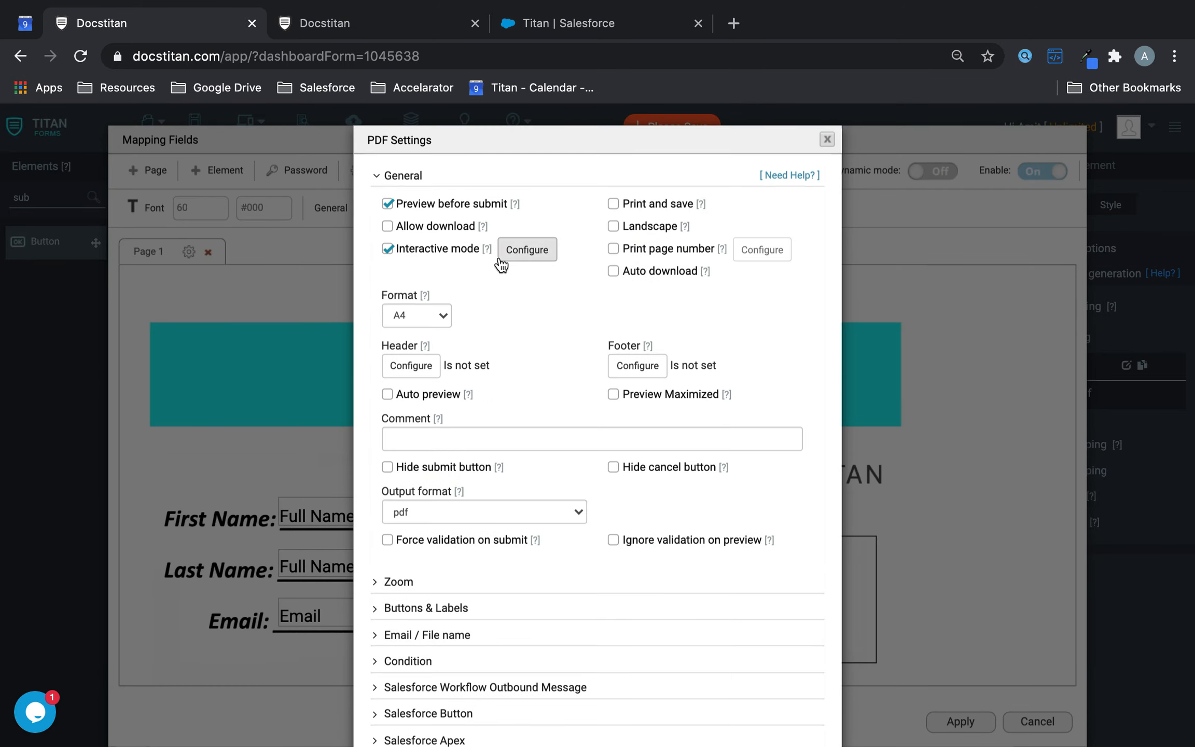
{"action": "left_click", "coordinate": [523, 251]}
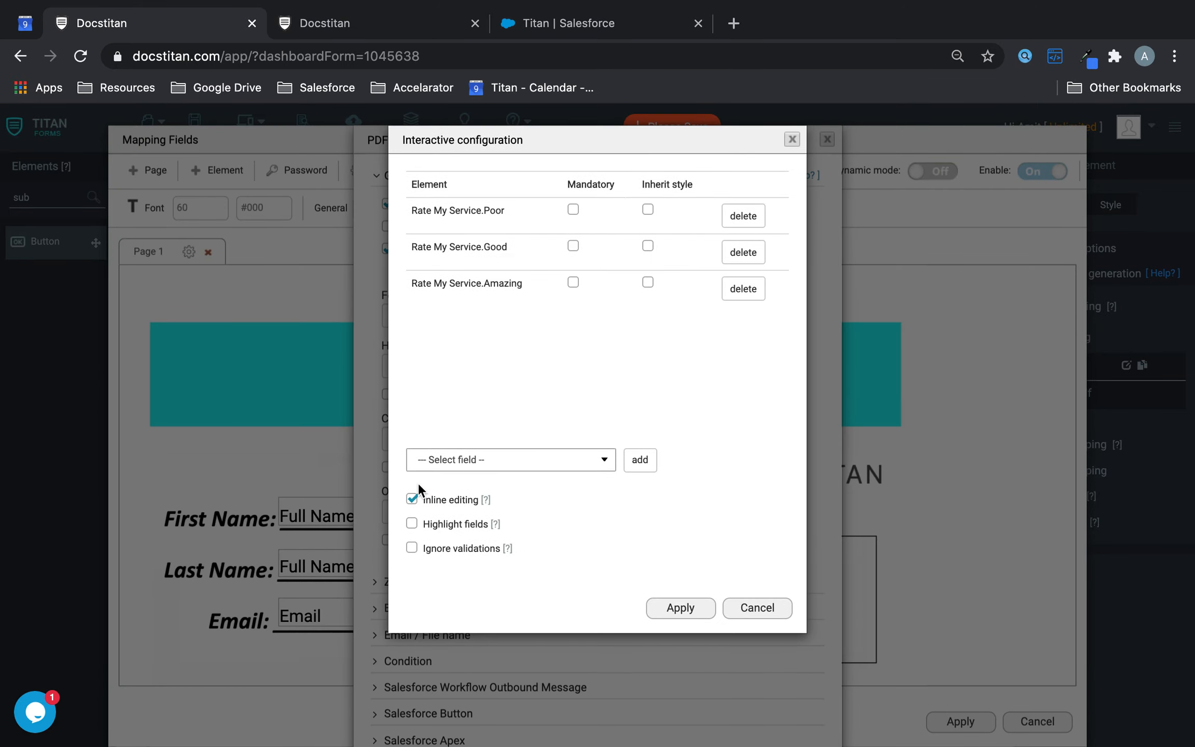
{"action": "left_click", "coordinate": [693, 608]}
{"action": "scroll", "coordinate": [691, 630], "scroll_direction": "down", "scroll_amount": 2}
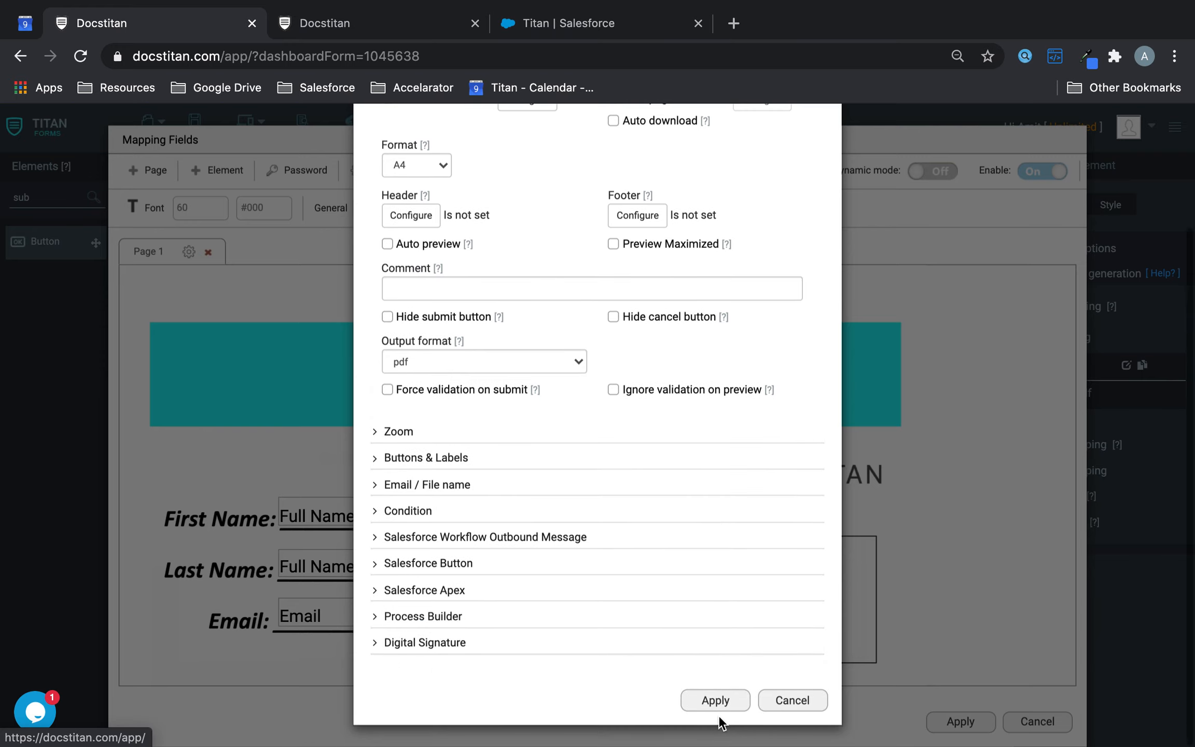
{"action": "left_click", "coordinate": [739, 698]}
- Apply the mapping field changes and save the form
{"action": "left_click", "coordinate": [960, 721]}
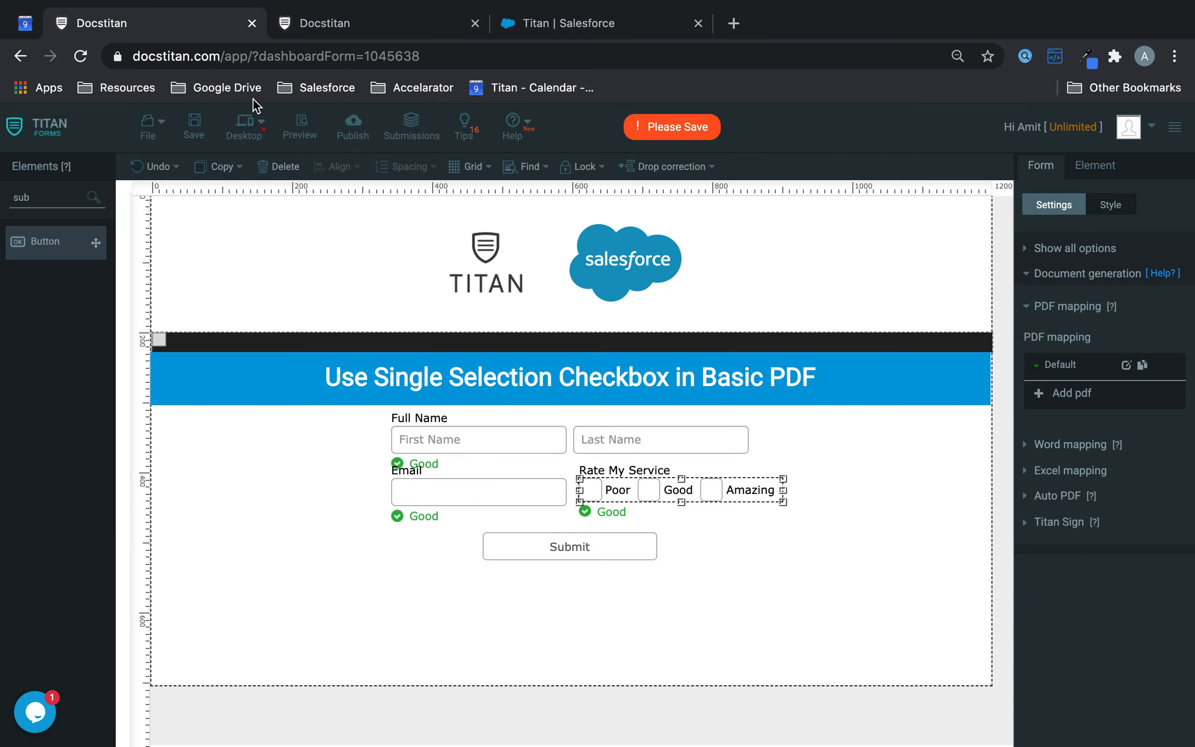
{"action": "left_click", "coordinate": [195, 136]}
{"action": "left_click", "coordinate": [378, 25]}
- Reload the published form, fill in the first name, last name and e-mail, and submit it
{"action": "left_click", "coordinate": [79, 59]}
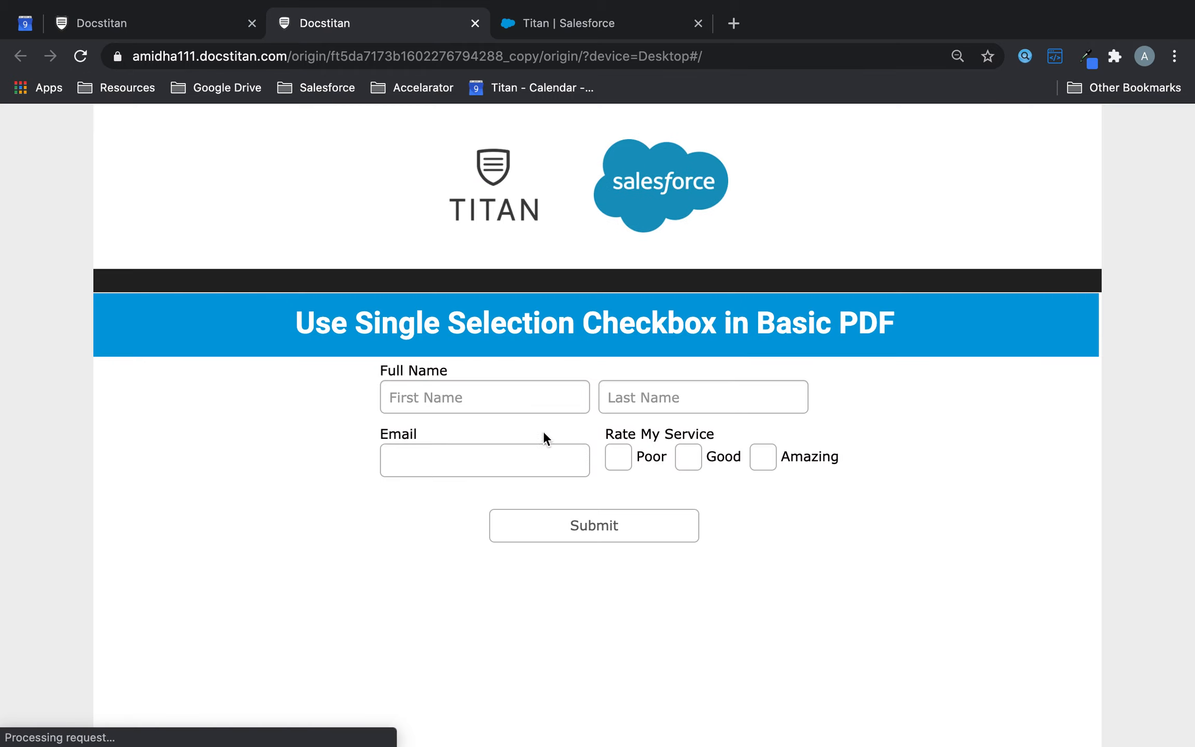
{"action": "left_click", "coordinate": [526, 397]}
{"action": "type", "text": "Joe"}
{"action": "key", "text": "Tab"}
{"action": "type", "text": "Blogg"}
{"action": "key", "text": "Tab"}
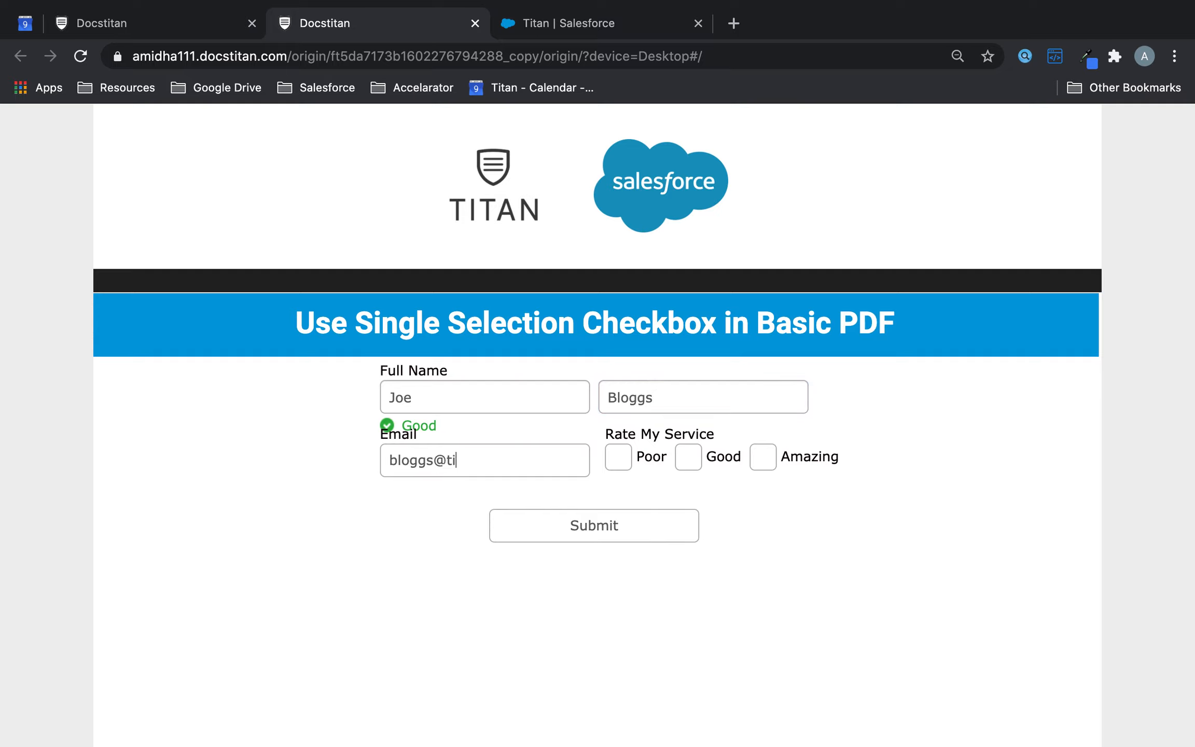
{"action": "left_click", "coordinate": [594, 525]}
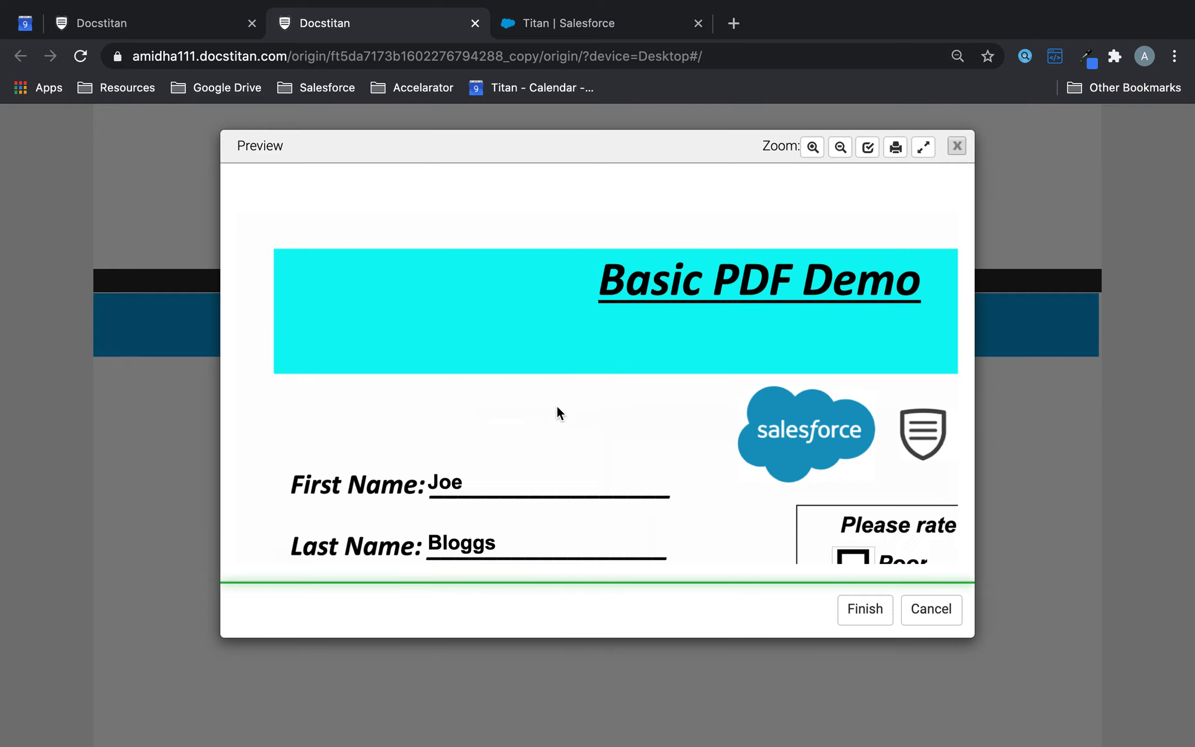
- Tick Poor, then Good, then Amazing in the PDF preview, leaving only Amazing checked
{"action": "scroll", "coordinate": [556, 405], "scroll_direction": "down", "scroll_amount": 3}
{"action": "scroll", "coordinate": [555, 408], "scroll_direction": "right", "scroll_amount": 2}
{"action": "left_click", "coordinate": [766, 415]}
{"action": "left_click", "coordinate": [766, 449]}
{"action": "left_click", "coordinate": [767, 485]}
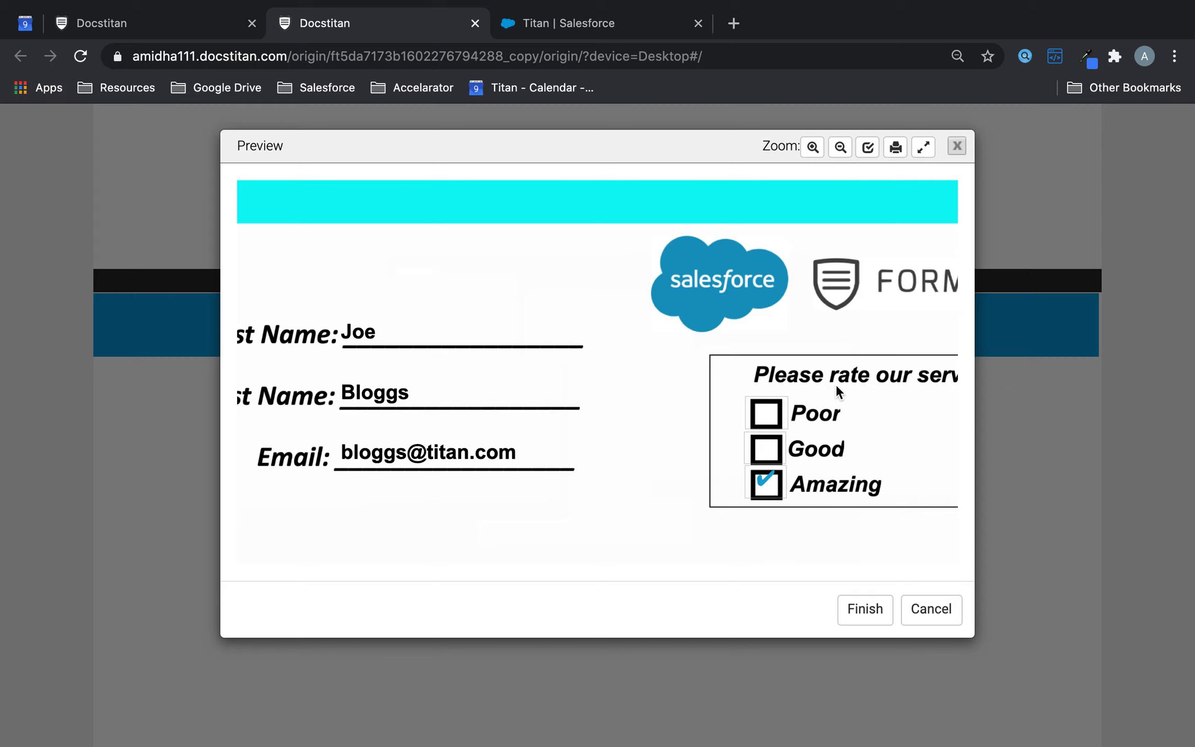
{"action": "scroll", "coordinate": [625, 362], "scroll_direction": "right", "scroll_amount": 3}
{"action": "scroll", "coordinate": [625, 362], "scroll_direction": "left", "scroll_amount": 3}
{"action": "scroll", "coordinate": [625, 362], "scroll_direction": "up", "scroll_amount": 3}
{"action": "scroll", "coordinate": [624, 361], "scroll_direction": "down", "scroll_amount": 3}
{"action": "scroll", "coordinate": [625, 362], "scroll_direction": "right", "scroll_amount": 1}
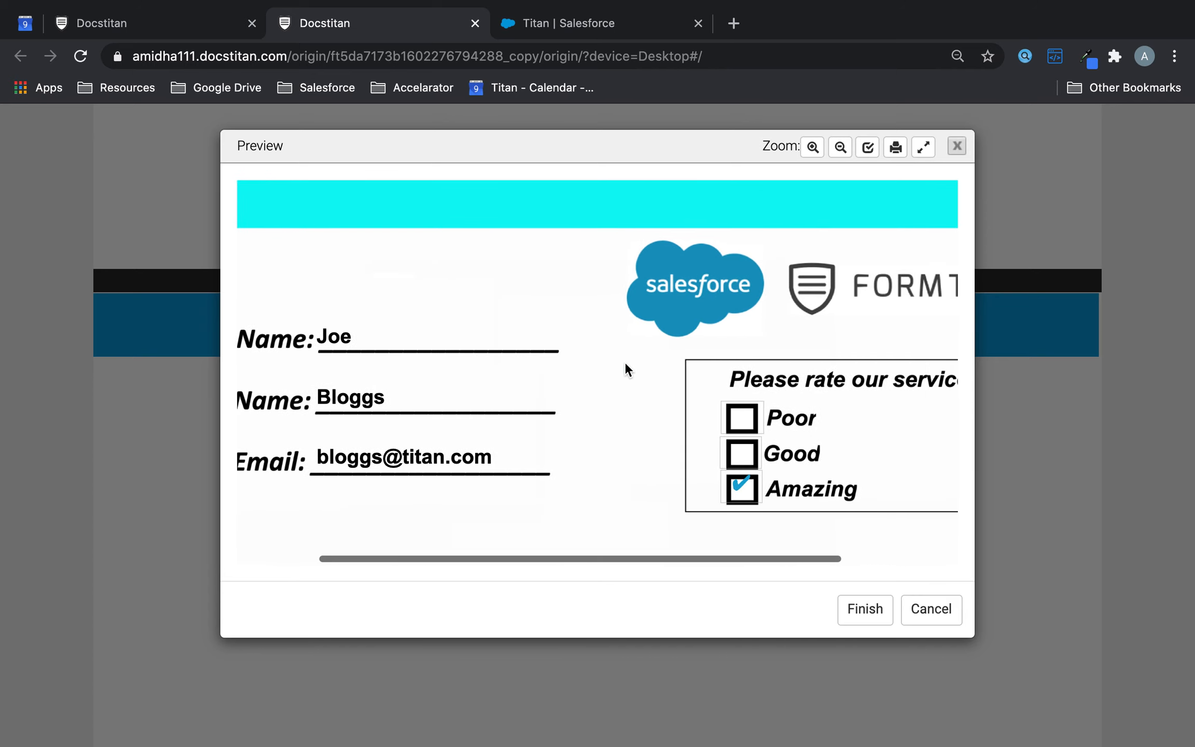
{"action": "scroll", "coordinate": [626, 365], "scroll_direction": "left", "scroll_amount": 1}
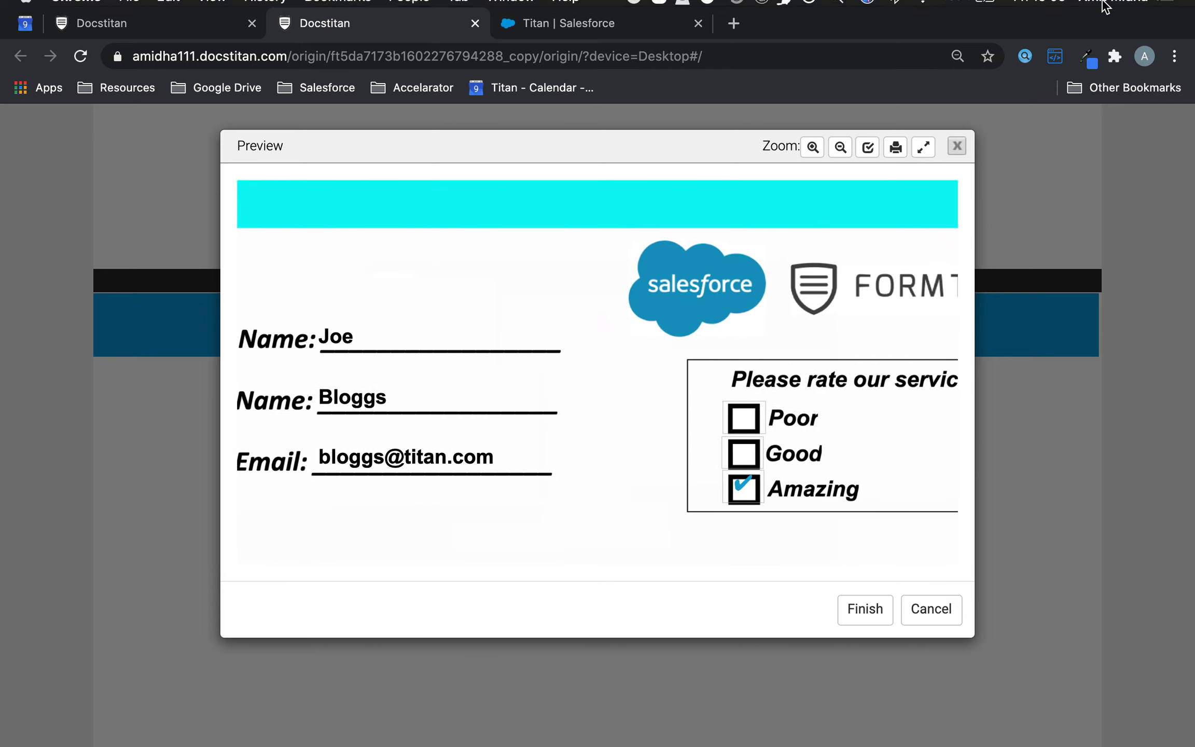